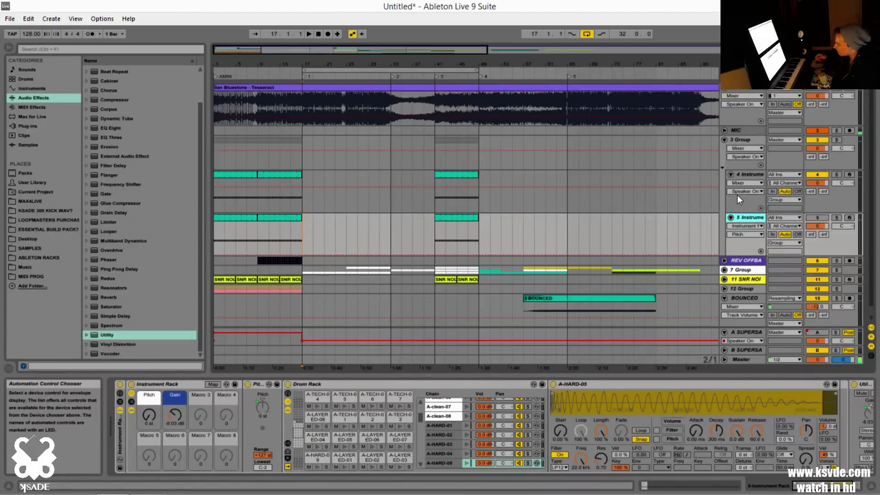
Compare the device chains of the 4 Instrument and 5 Instrument tracks and try track 4's Chain Selector macro
left_click(753, 173)
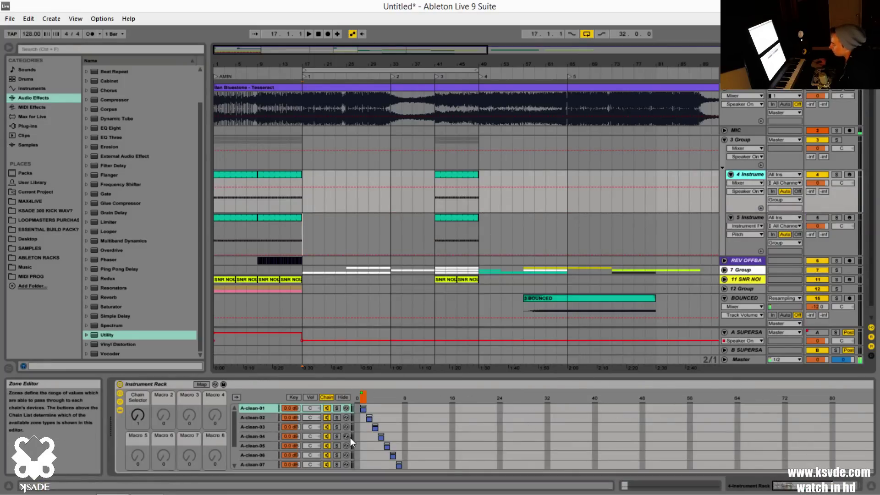
left_click(750, 217)
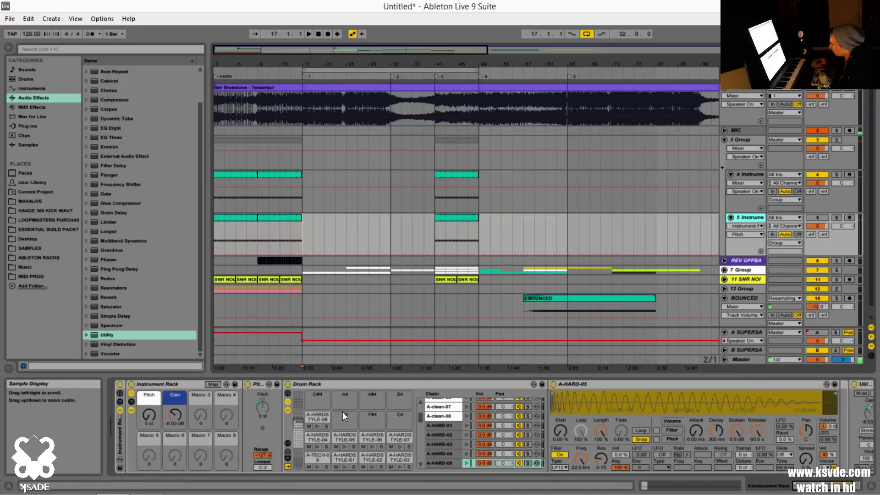
left_click(862, 384)
scroll(800, 490, "up", 2)
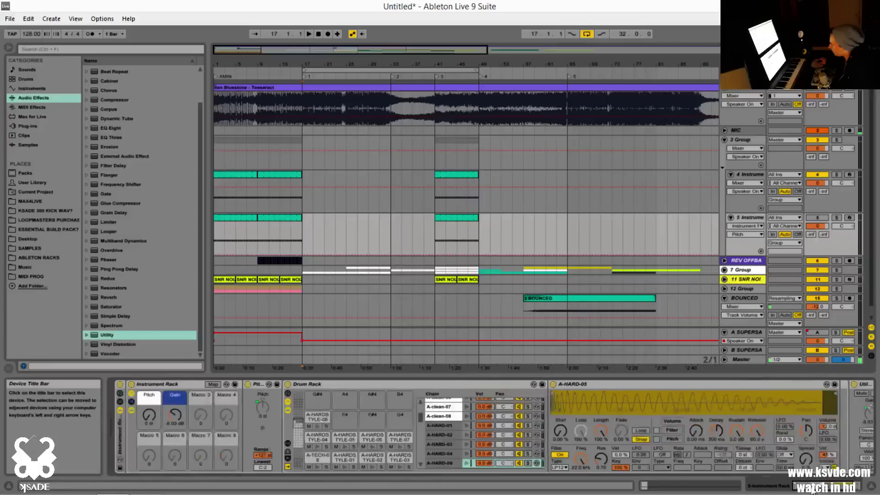
left_click(741, 177)
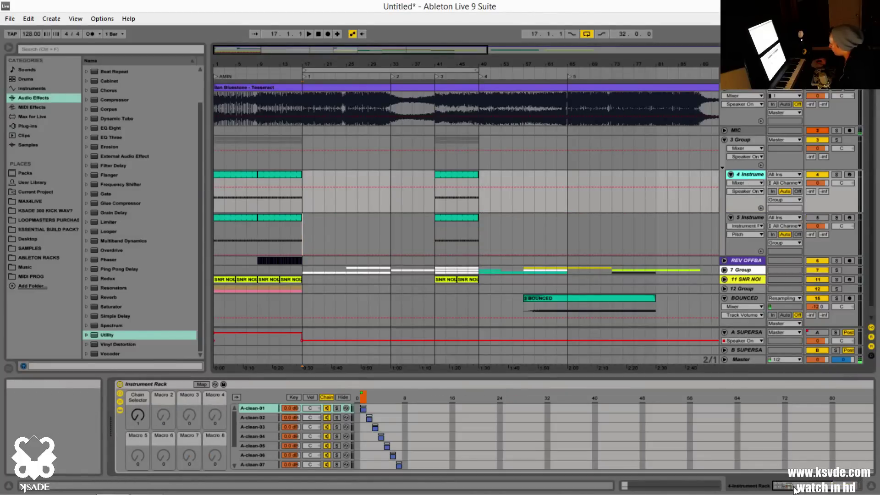
left_click(785, 487)
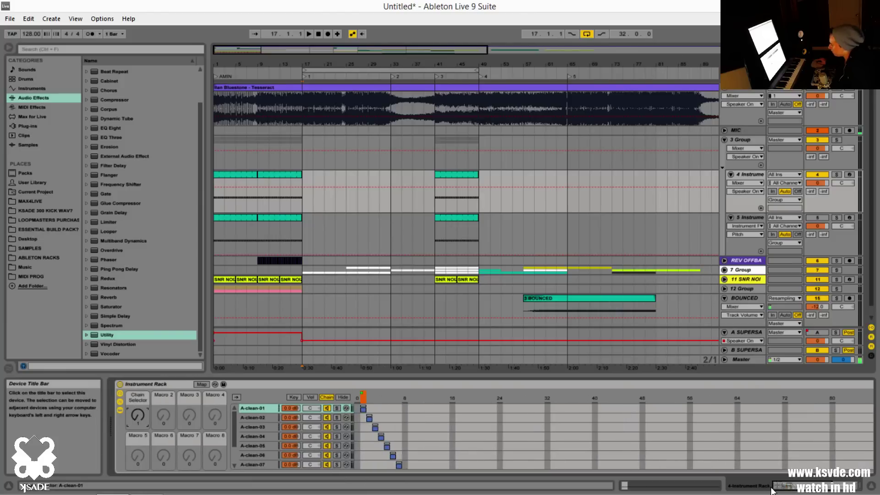
mouse_move(783, 490)
left_mouse_down()
mouse_move(800, 489)
mouse_move(783, 489)
left_mouse_up()
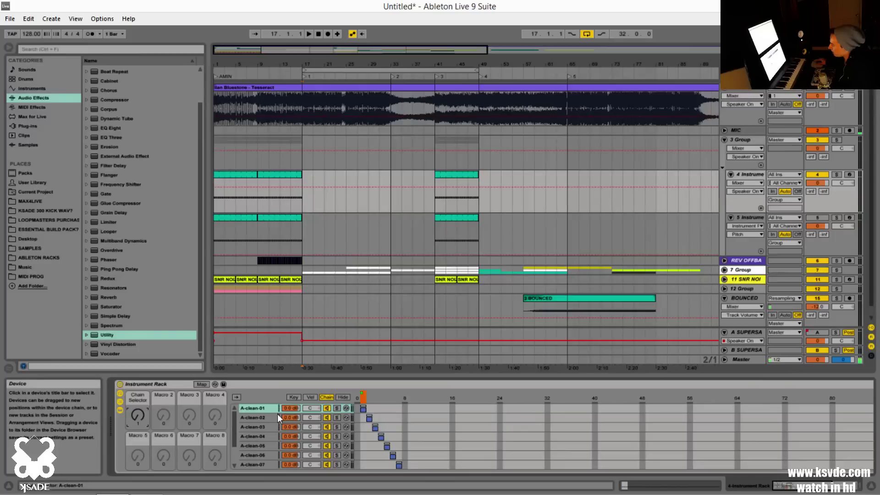
left_click_drag(137, 415, 138, 411)
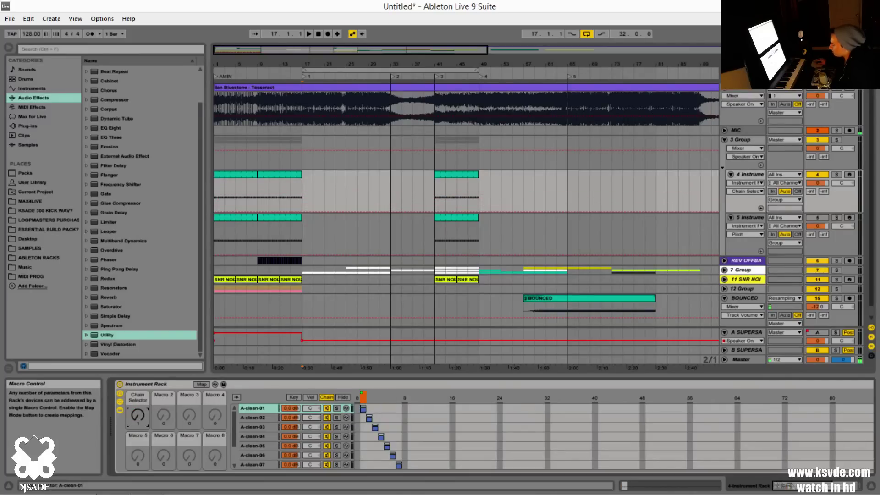
Unfold the Drum Rack nested in the A-clean-01 chain and show its macro controls, chain list and return chains
left_click(794, 487)
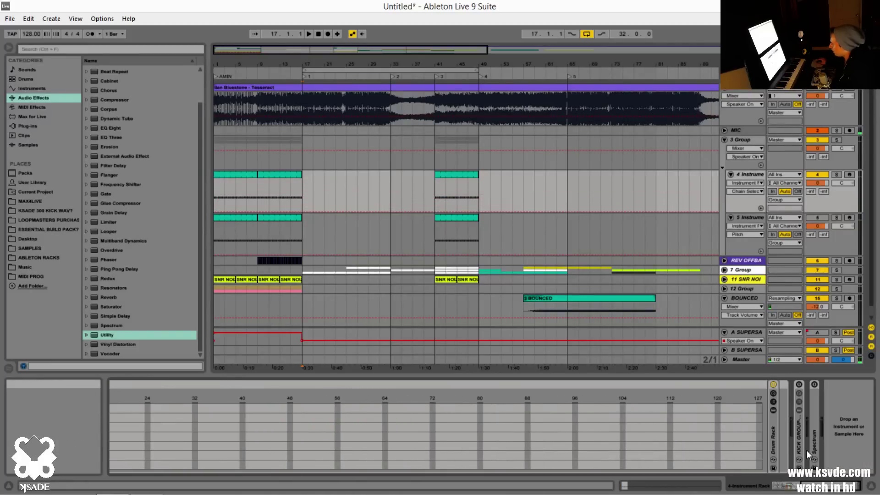
double_click(773, 440)
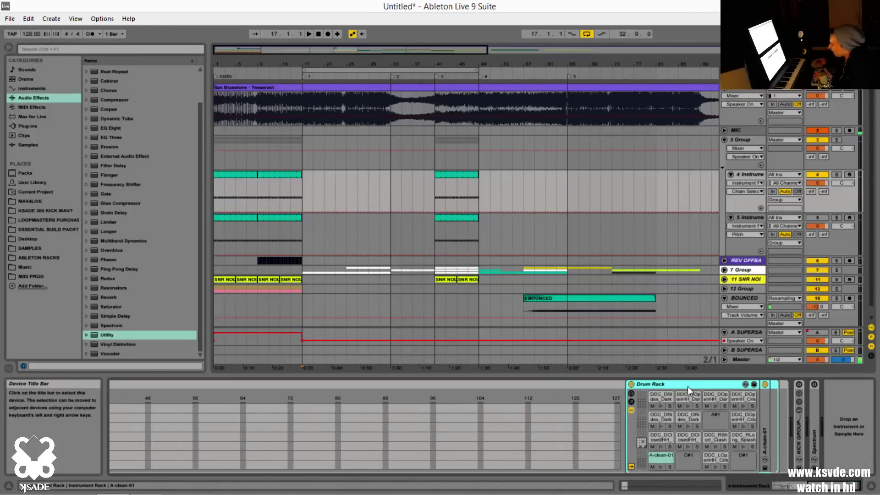
double_click(766, 427)
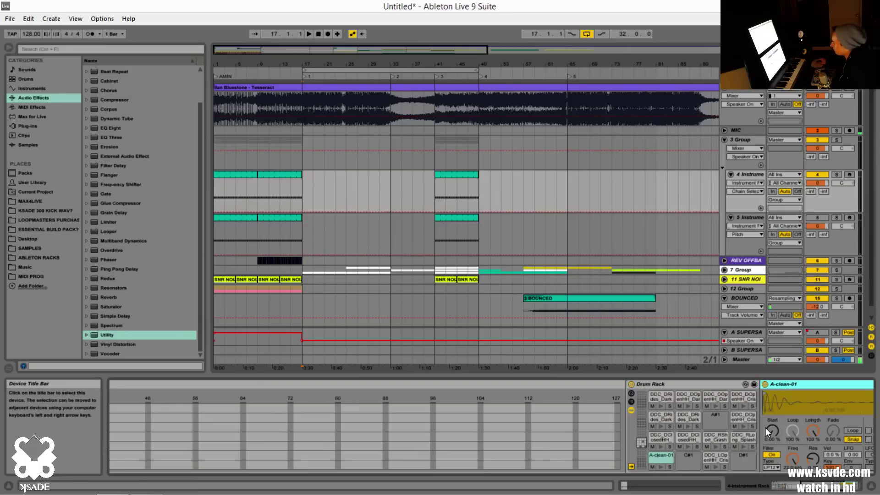
left_click(632, 402)
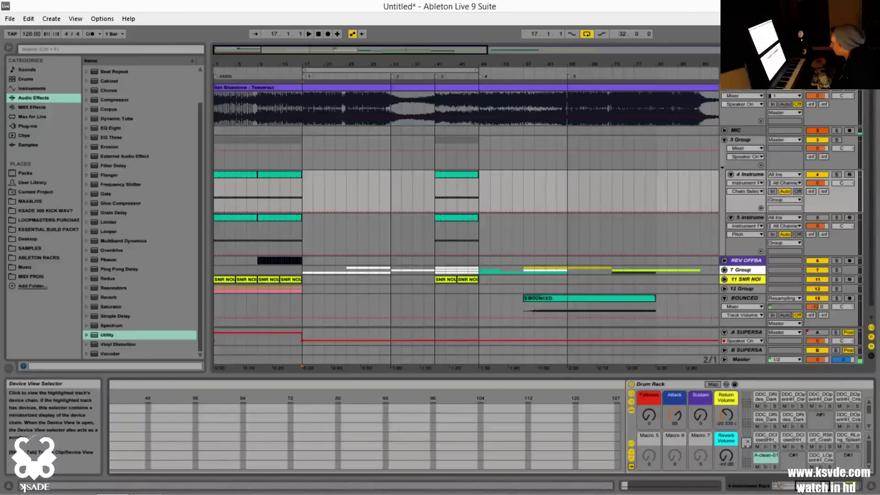
left_click(632, 444)
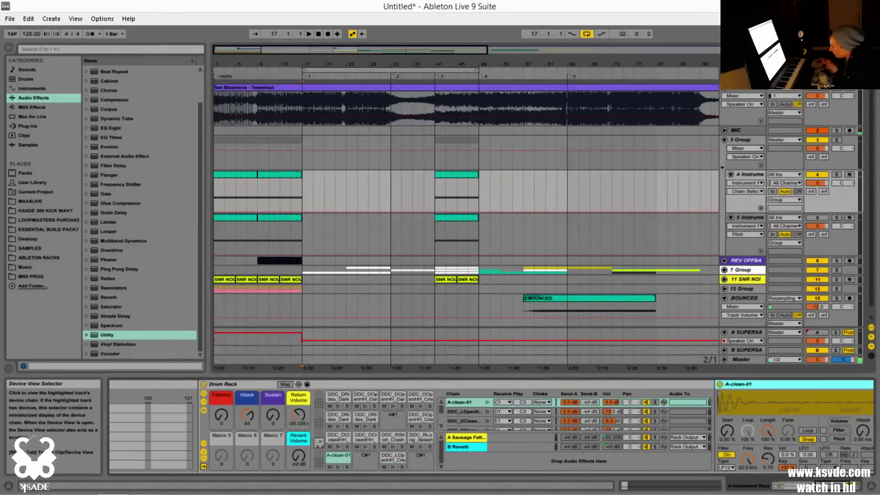
Examine the Drum Rack's pads, its B Reverb return chain and the sample chains in its chain list
left_click_drag(824, 491, 820, 489)
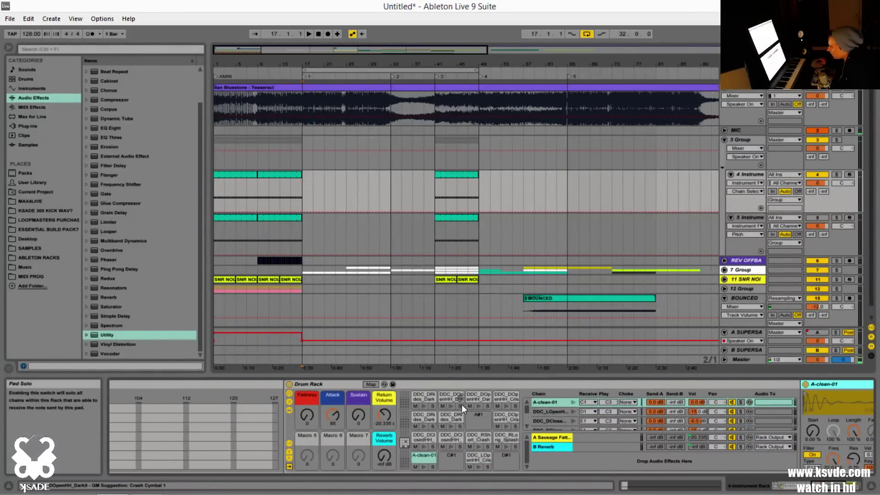
scroll(480, 433, "down", 8)
scroll(480, 433, "up", 8)
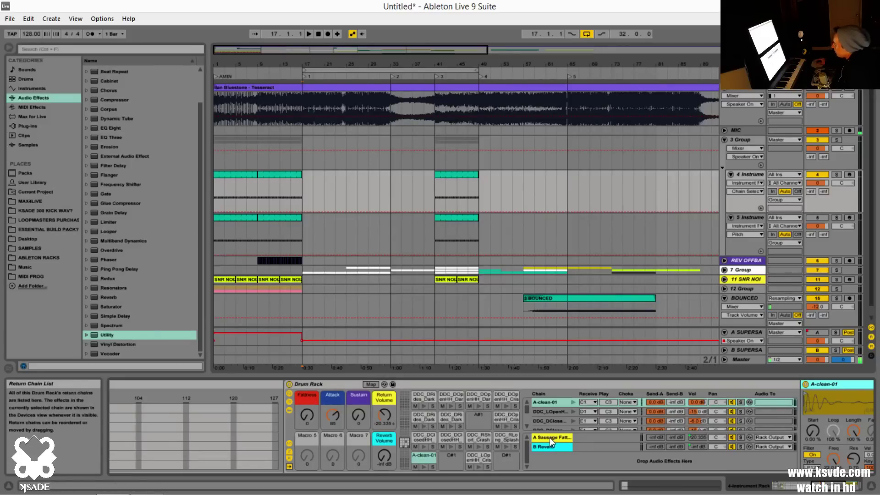
left_click(774, 447)
left_click(747, 461)
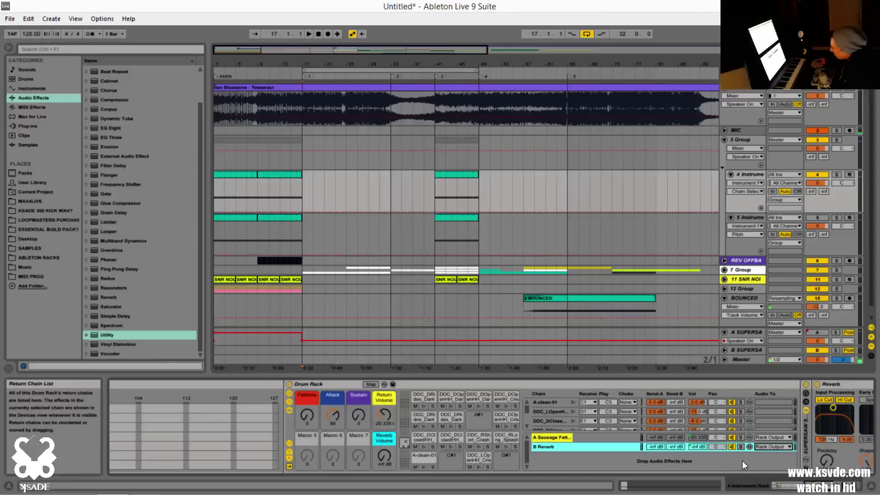
left_click_drag(820, 487, 825, 489)
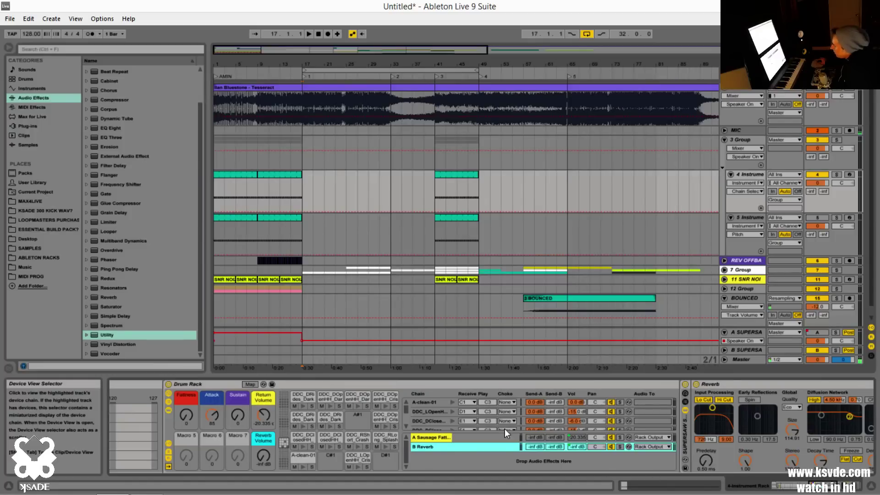
left_click(425, 405)
scroll(429, 405, "down", 2)
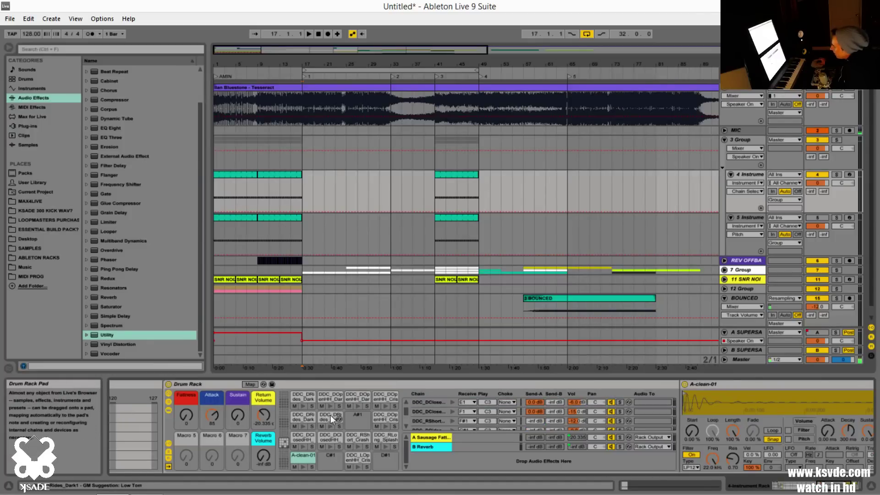
Go through the Instrument Rack's A-clean-02 to A-clean-04 chains and set the Chain Selector macro to 2
left_click(827, 489)
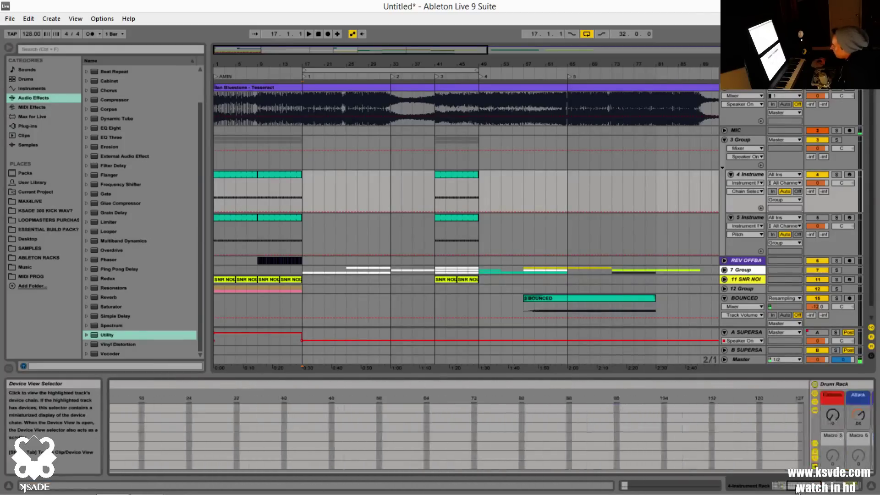
left_click(266, 419)
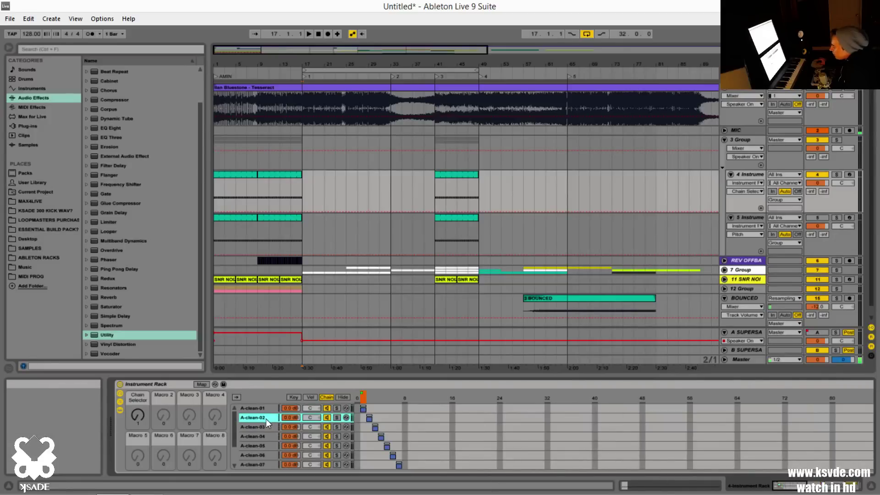
left_click(268, 427)
left_click(266, 436)
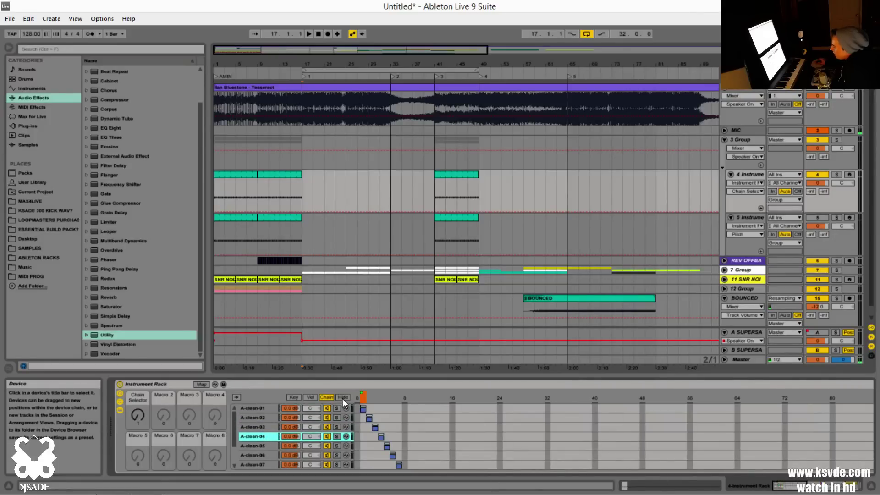
left_click(138, 415)
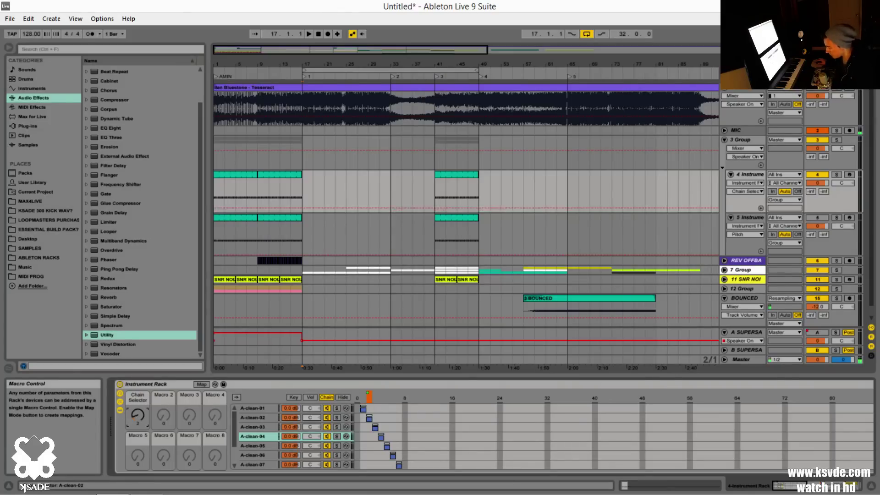
left_click_drag(138, 415, 137, 412)
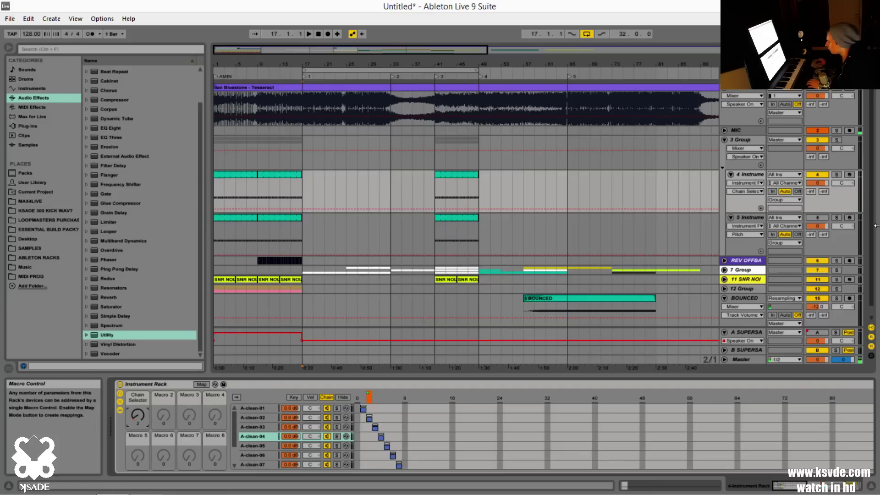
Mute the REV OFFBA, 7 Group and 11 SNR NOI tracks, folding 3 Group meanwhile and unfolding it again
left_click(726, 140)
left_click(818, 149)
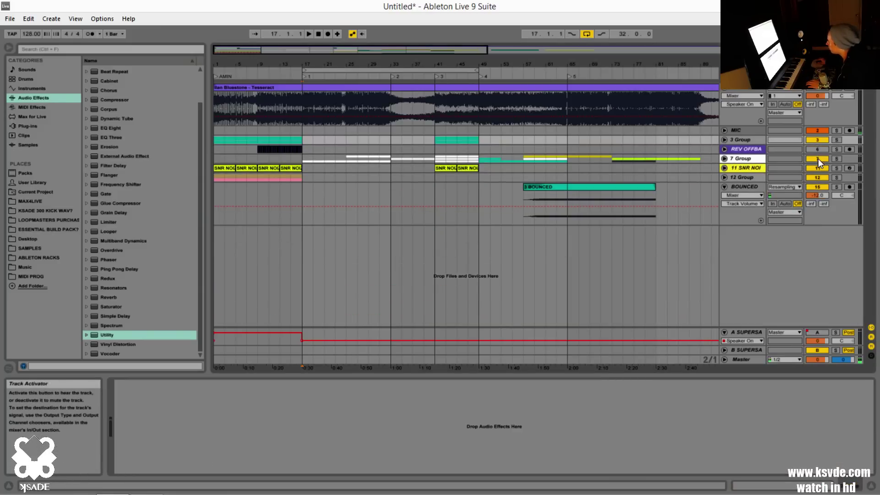
left_click(819, 167)
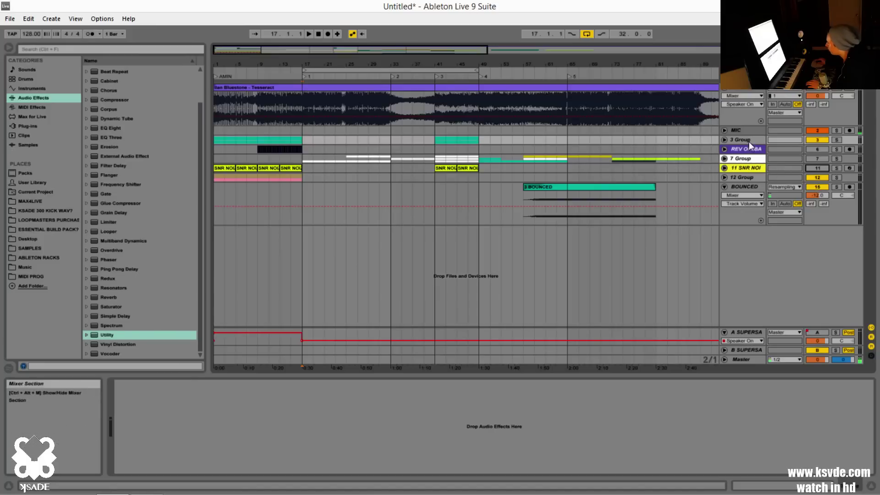
left_click(724, 139)
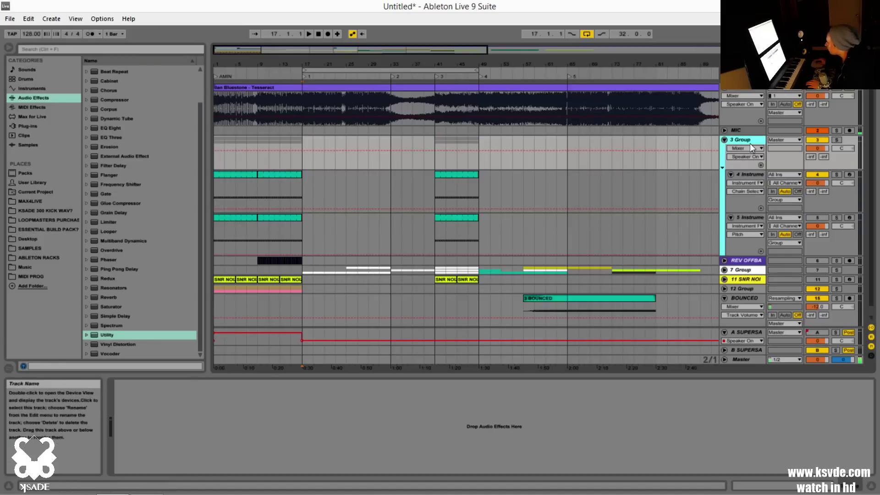
Sweep track 4's Chain Selector macro through the kick chains up to 7 and return it to 1
left_click(747, 174)
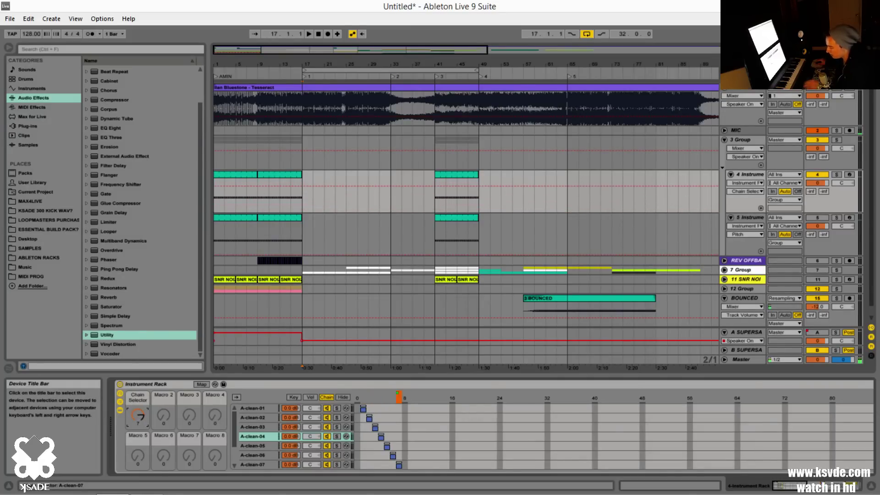
mouse_move(141, 409)
left_mouse_down()
mouse_move(142, 418)
mouse_move(141, 410)
left_mouse_up()
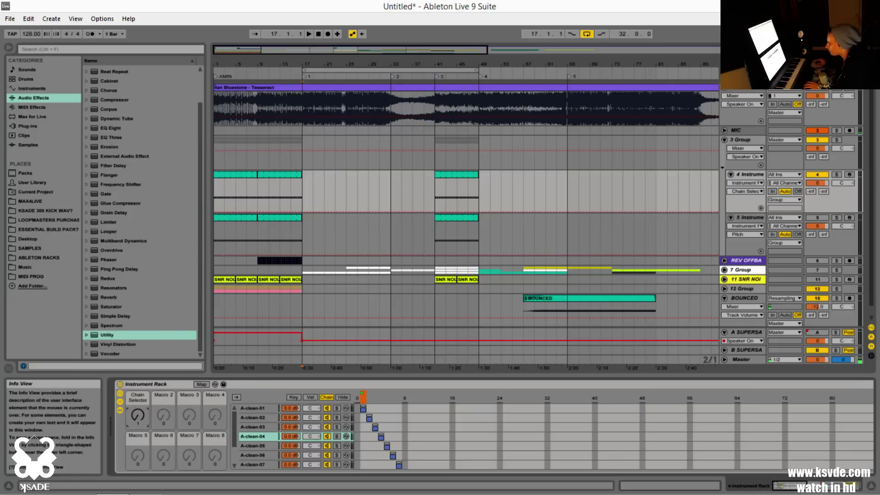
Play track 4's clip at bar 41 while switching kick chains with the Chain Selector, and finish with the macro at 1
key("space")
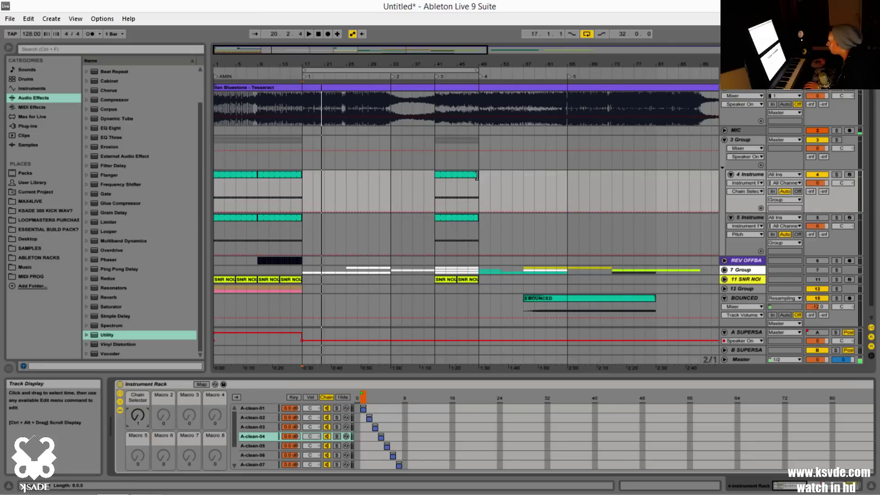
key("space")
left_click(445, 174)
key("space")
left_click(139, 415)
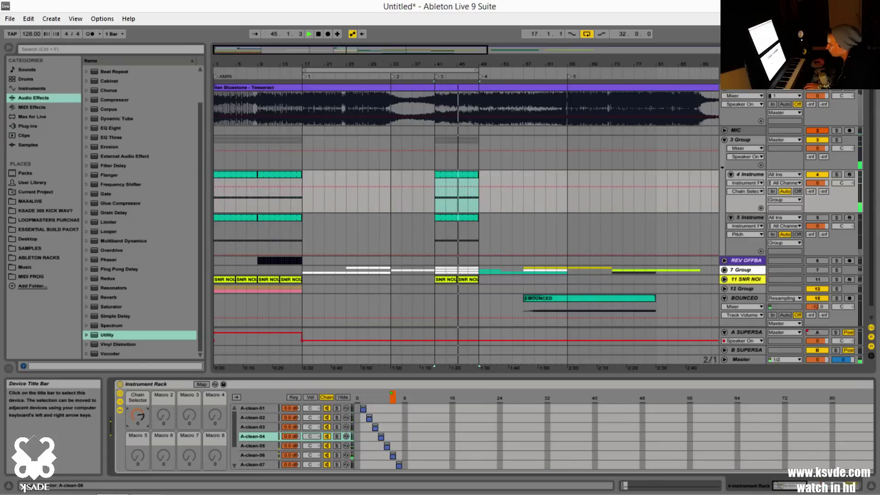
mouse_move(137, 424)
left_mouse_down()
mouse_move(138, 433)
mouse_move(141, 424)
left_mouse_up()
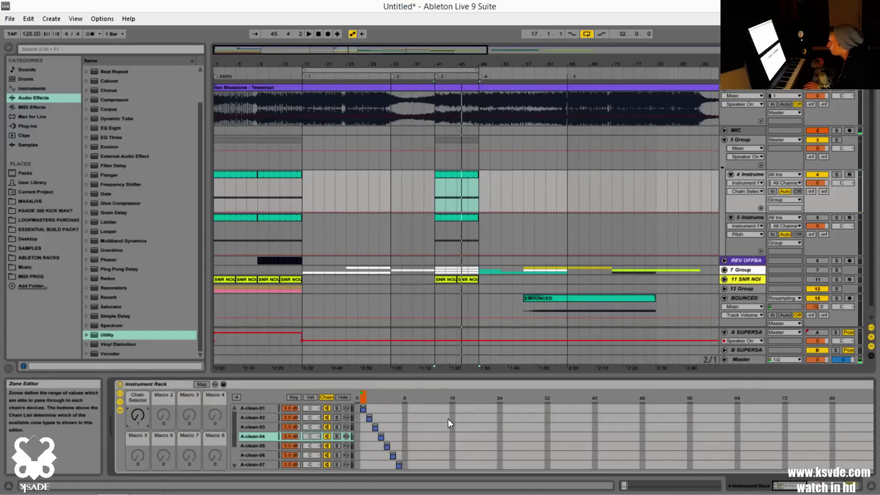
Inspect the remaining chains in track 4's Instrument Rack and the Drum Rack inside the A-clean-04 chain
scroll(448, 429, "down", 3)
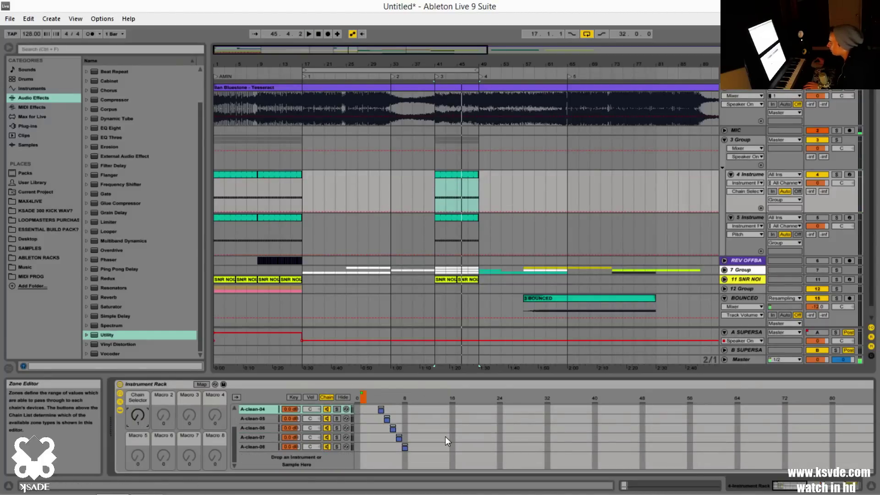
left_click(790, 483)
mouse_move(791, 482)
left_mouse_down()
mouse_move(805, 484)
mouse_move(779, 481)
left_mouse_up()
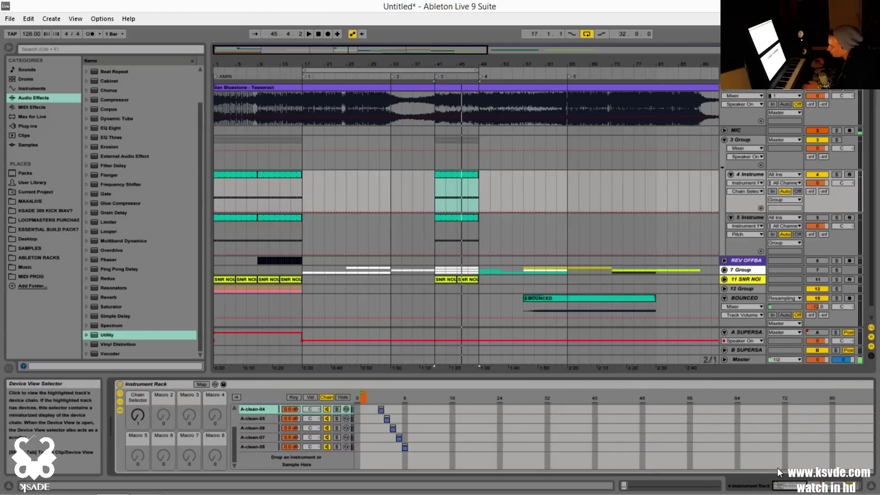
mouse_move(789, 494)
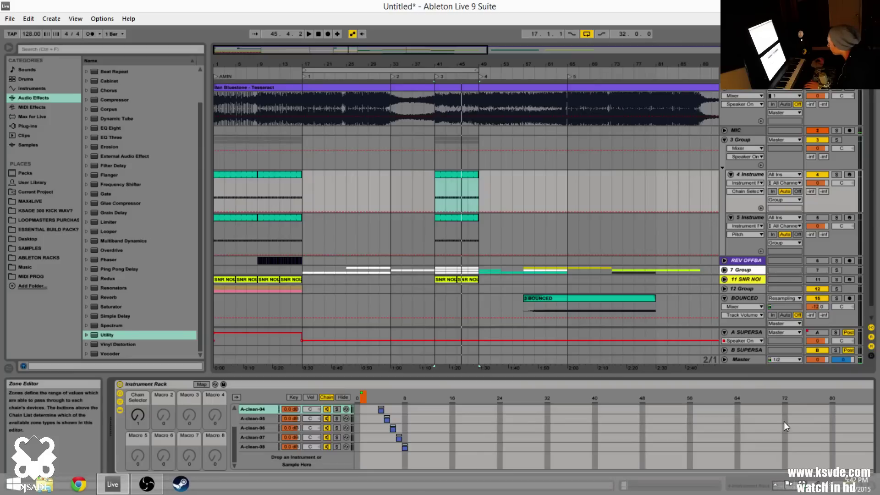
left_click_drag(790, 489, 802, 488)
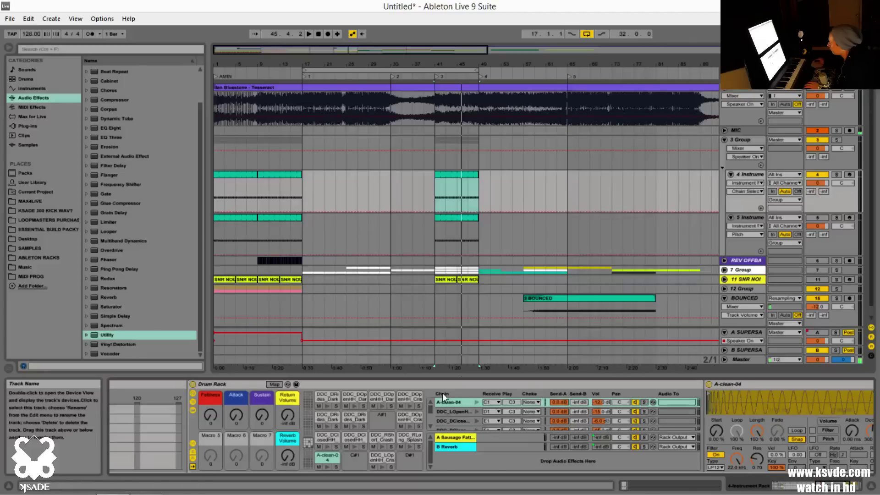
left_click(745, 174)
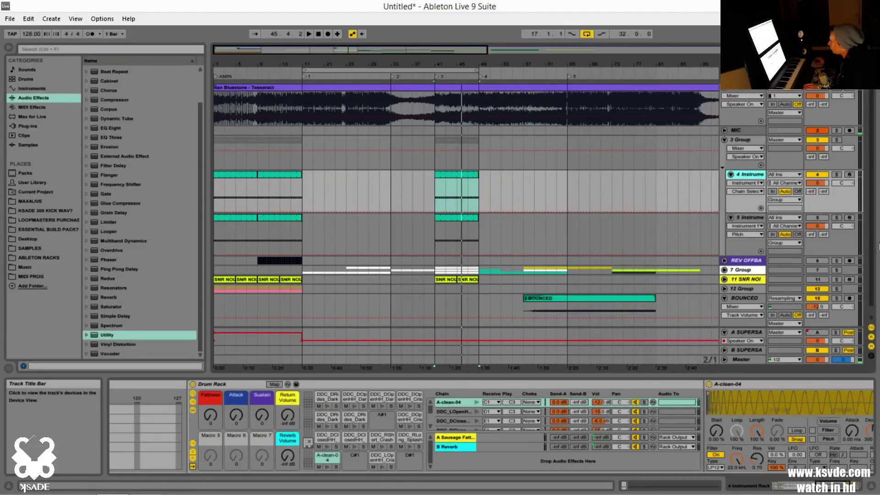
Insert a MIDI track below track 4 and copy track 4's clip at bar 41 onto it
key("ctrl+shift+t")
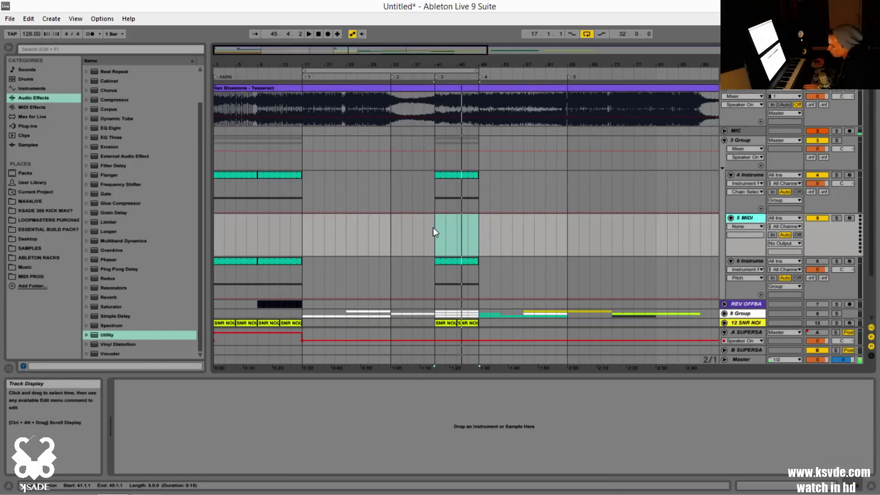
left_click(451, 179)
double_click(450, 202)
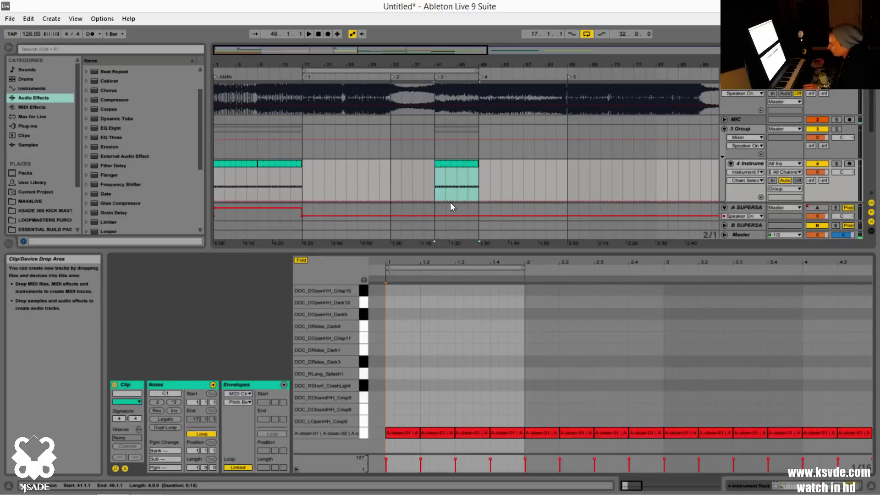
key("shift+Tab")
left_click_drag(455, 164, 458, 213)
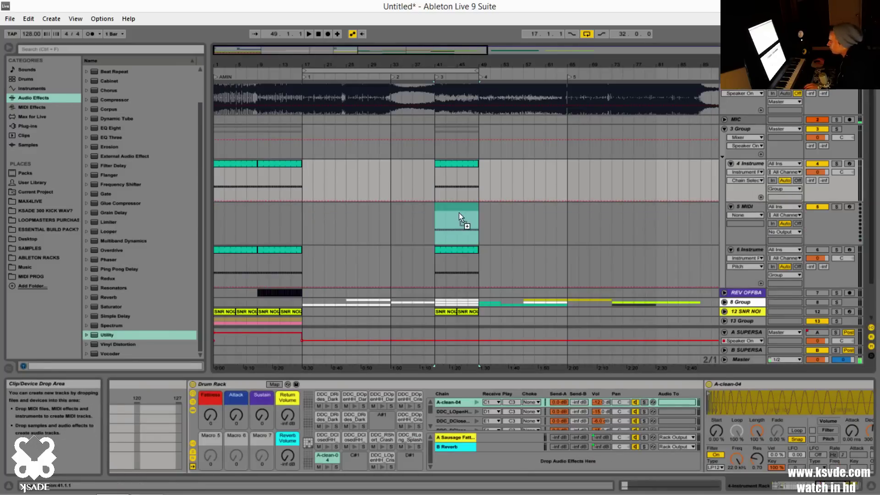
left_click(806, 210)
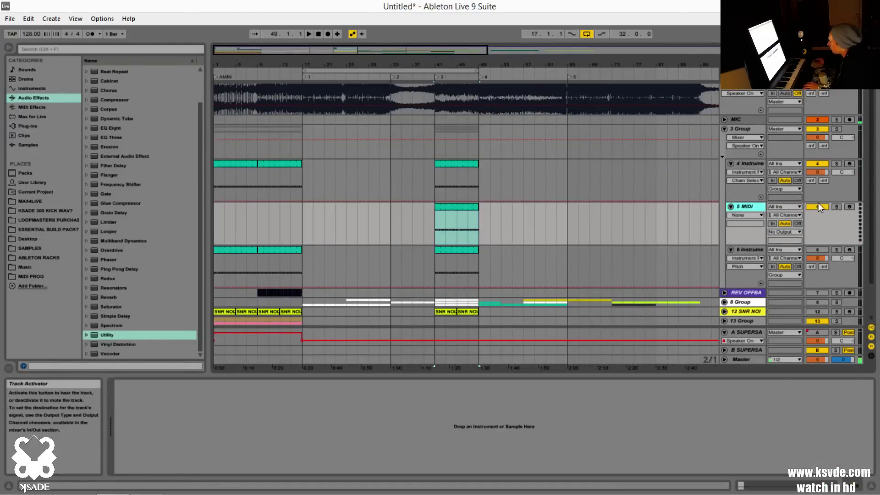
Load an empty Drum Rack onto the new MIDI track 5
left_click(26, 88)
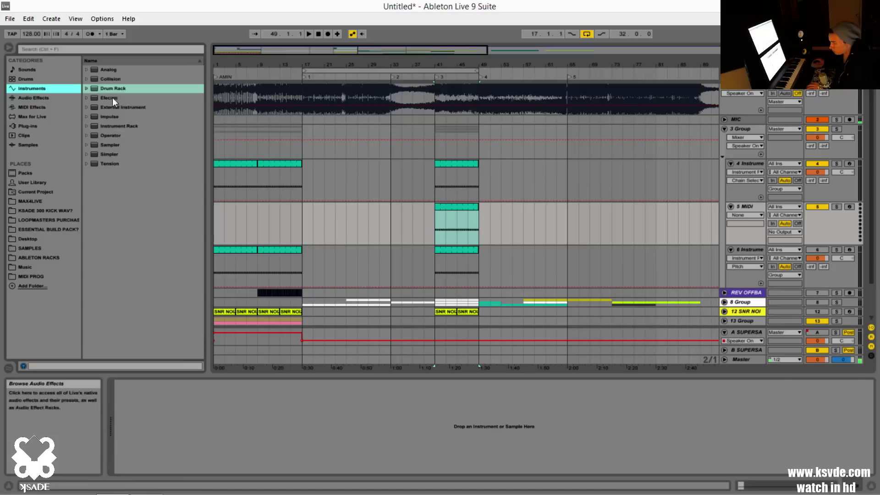
left_click(91, 90)
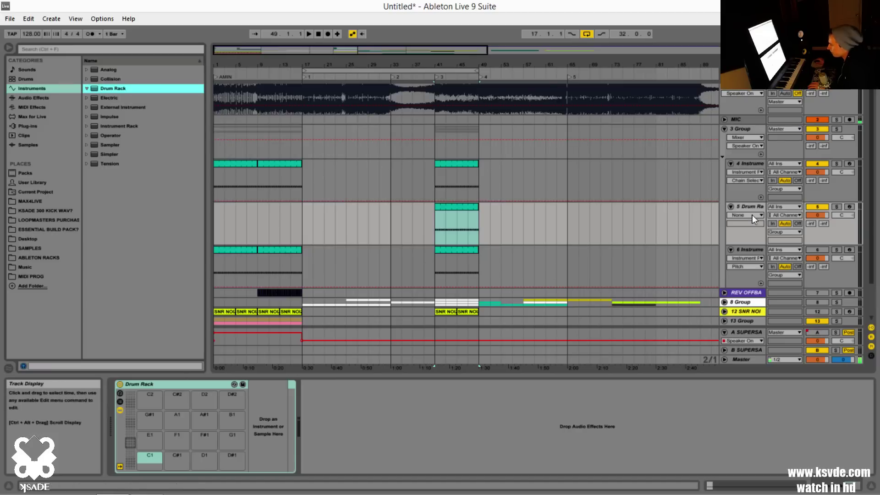
left_click(732, 211)
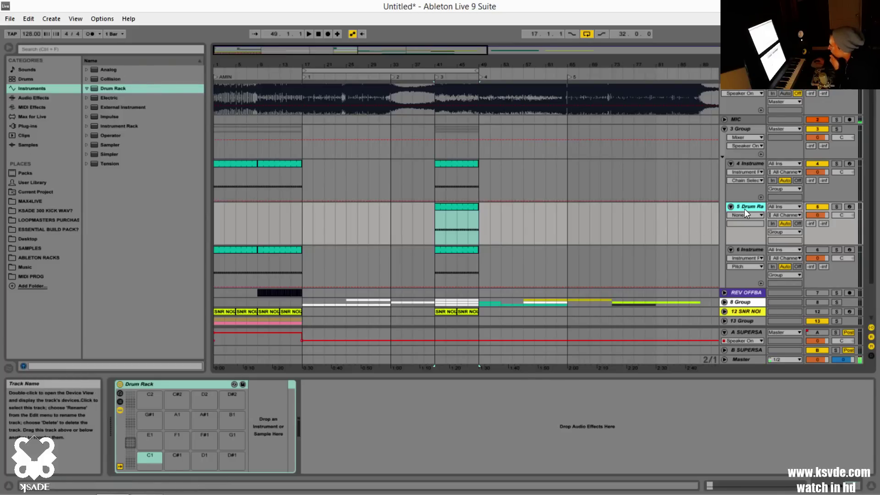
Load samples A-clean-01 to A-clean-08 from the KSADE kick folder onto the Drum Rack pads, starting at C1
left_click(139, 385)
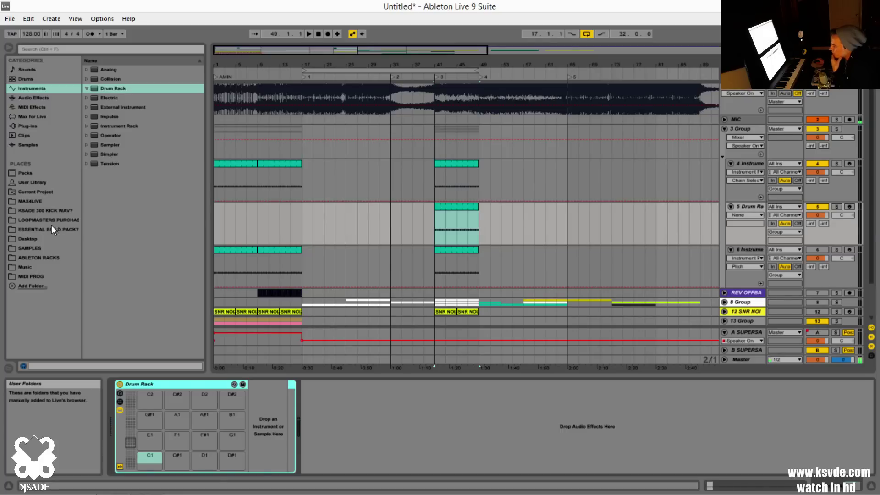
left_click(43, 211)
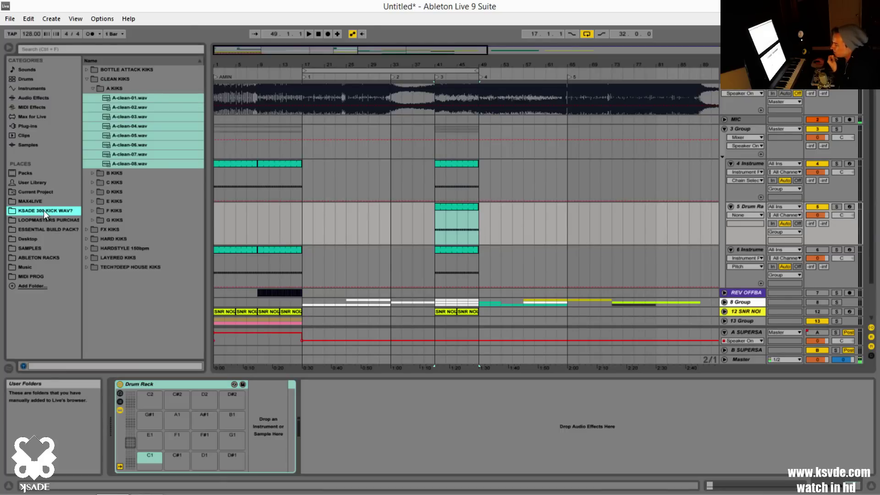
left_click_drag(105, 98, 157, 455)
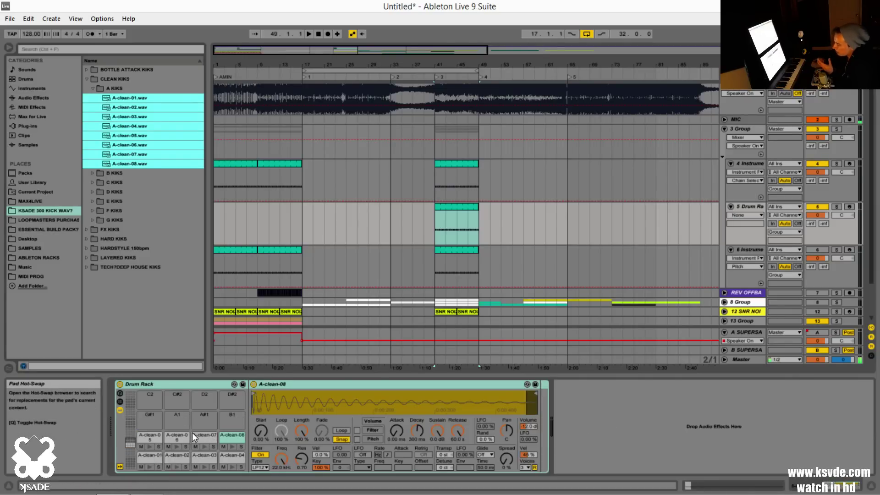
Group the Drum Rack into an Instrument Rack
left_click(164, 386)
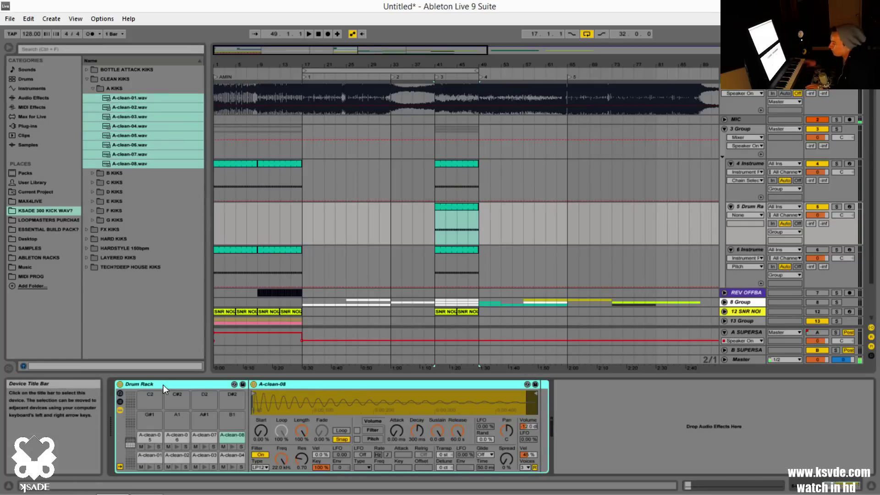
key("ctrl+g")
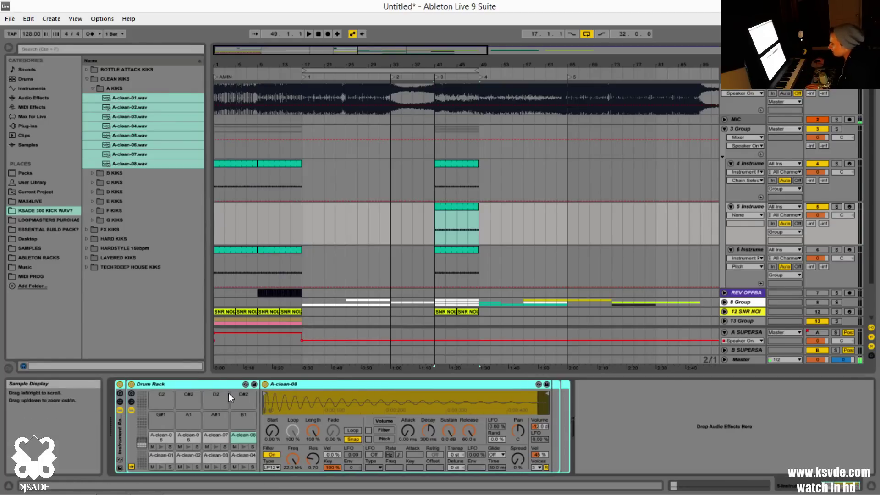
left_click(132, 401)
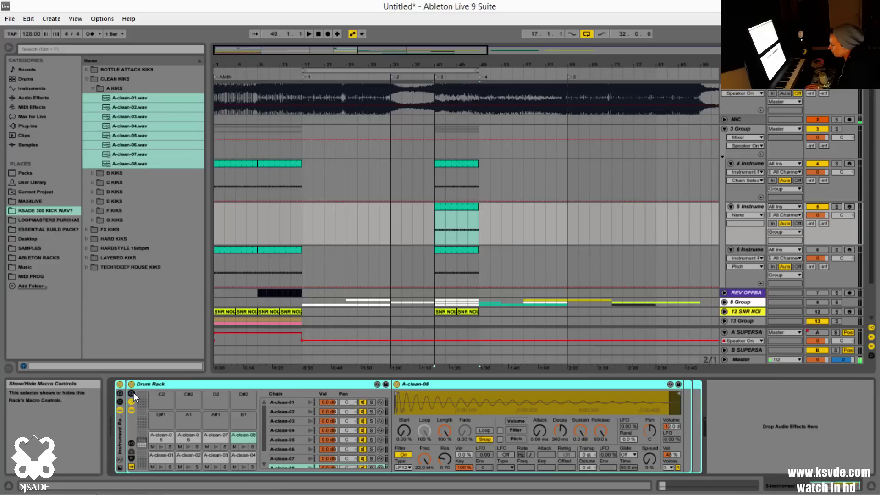
left_click(132, 393)
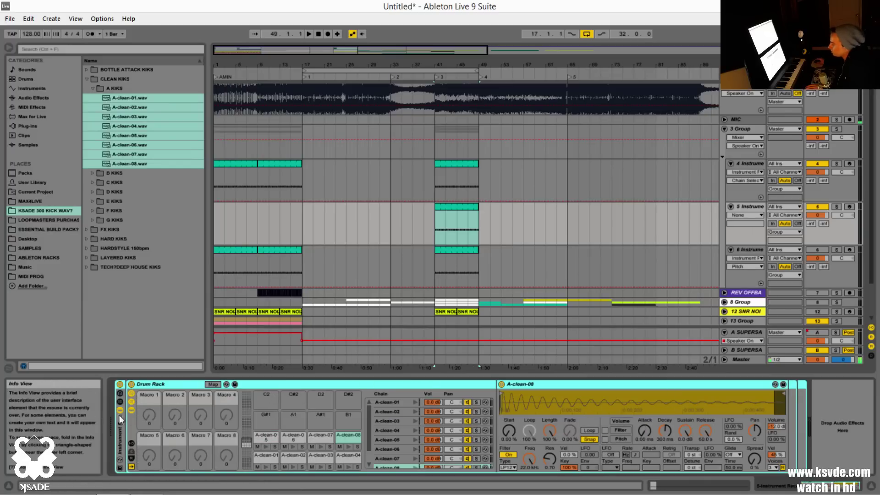
left_click(133, 402)
left_click(133, 396)
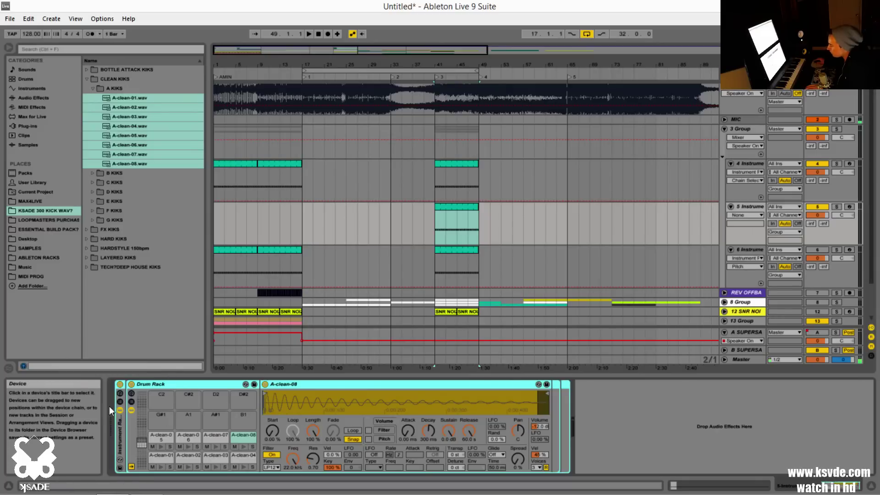
Show the outer Instrument Rack's macro controls and chain list, and duplicate its Drum Rack chain
left_click(121, 394)
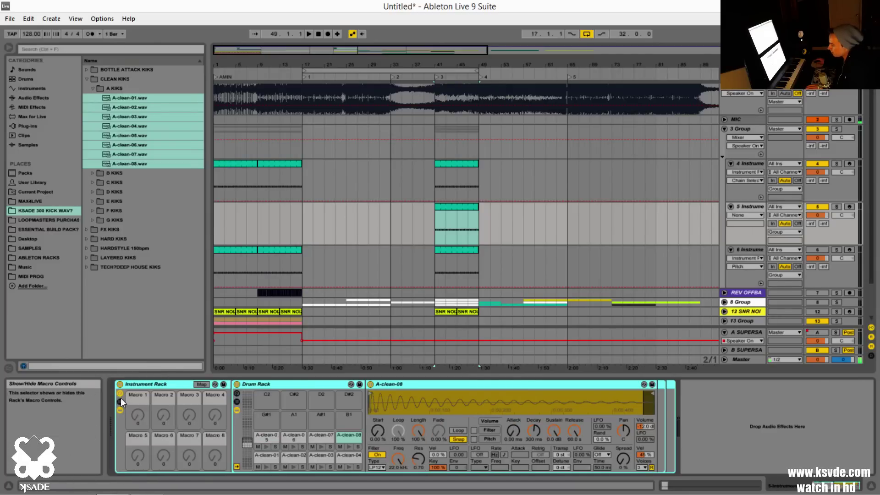
left_click(120, 400)
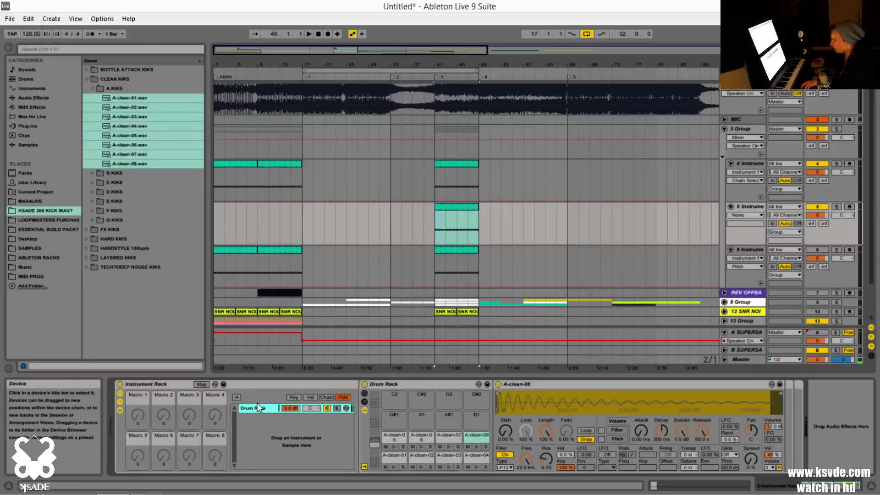
key("ctrl+d")
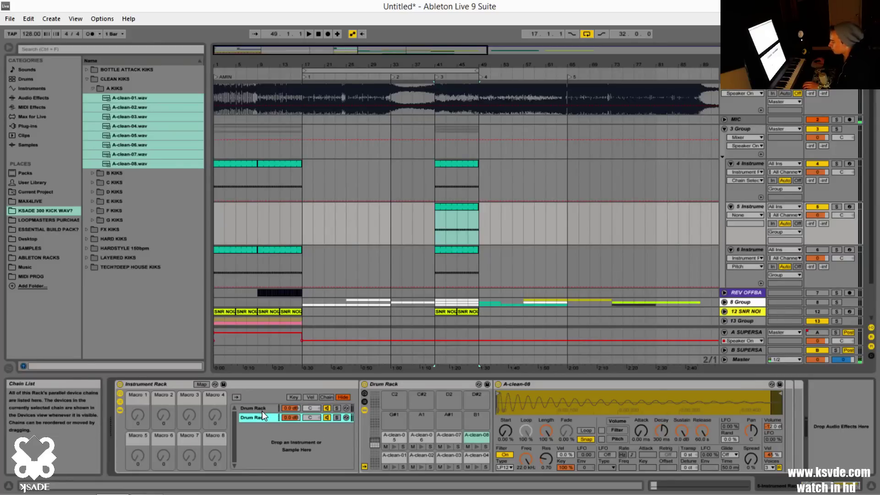
Rename the first Drum Rack chain as 1 and the second as 2
left_click(264, 408)
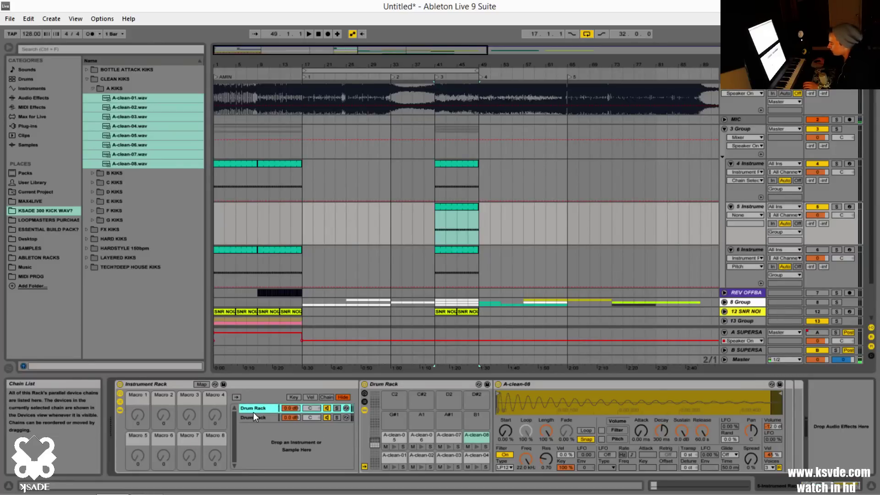
key("ctrl+r")
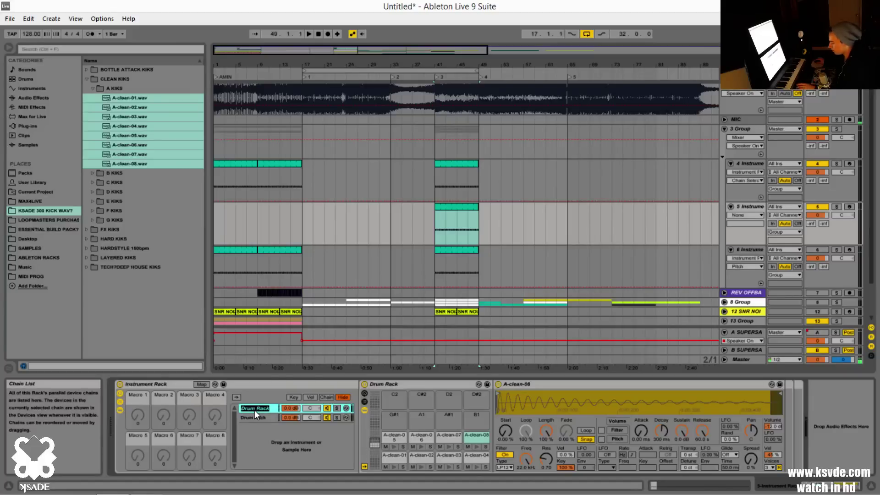
type("1")
left_click(257, 417)
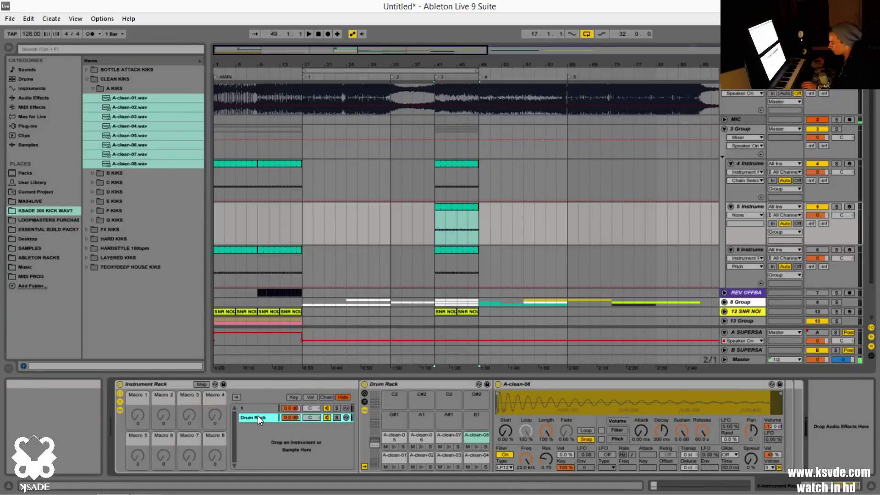
key("Return")
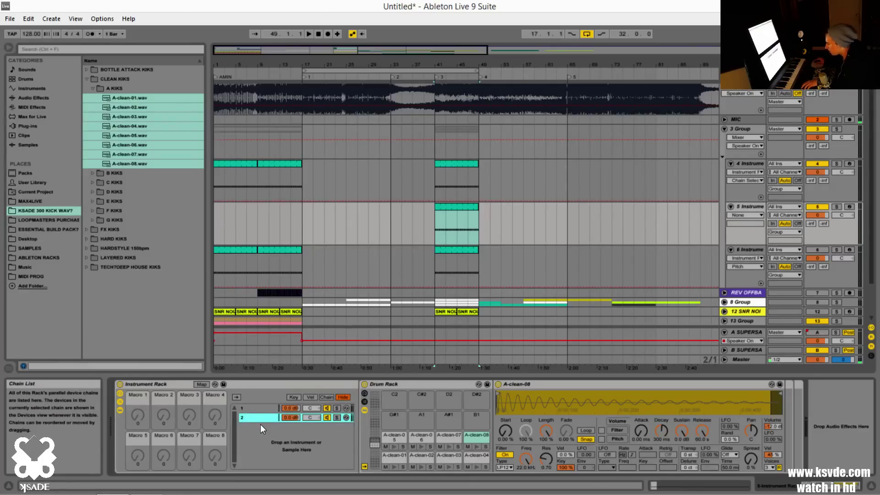
Duplicate chain 2 repeatedly to fill the Instrument Rack's chain list with more kick chains
key("ctrl+d")
key("ctrl+d")
key("ctrl+d")
key("ctrl+d")
key("ctrl+d")
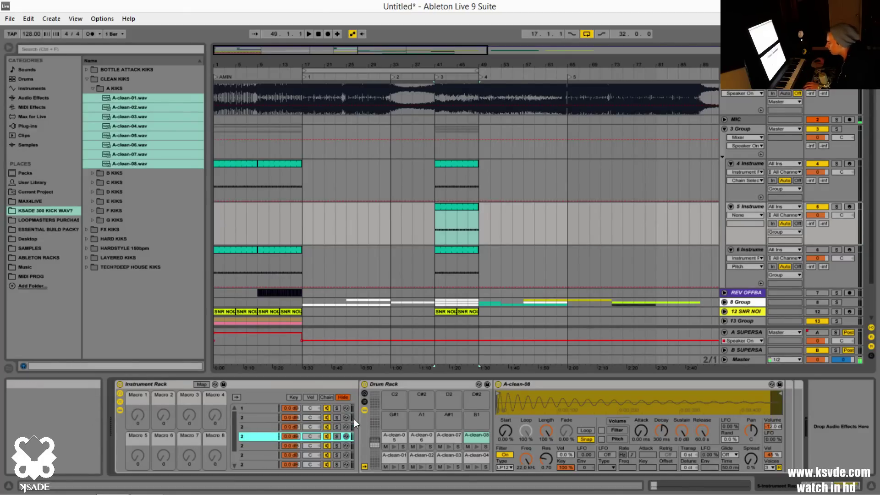
key("Delete")
key("Delete")
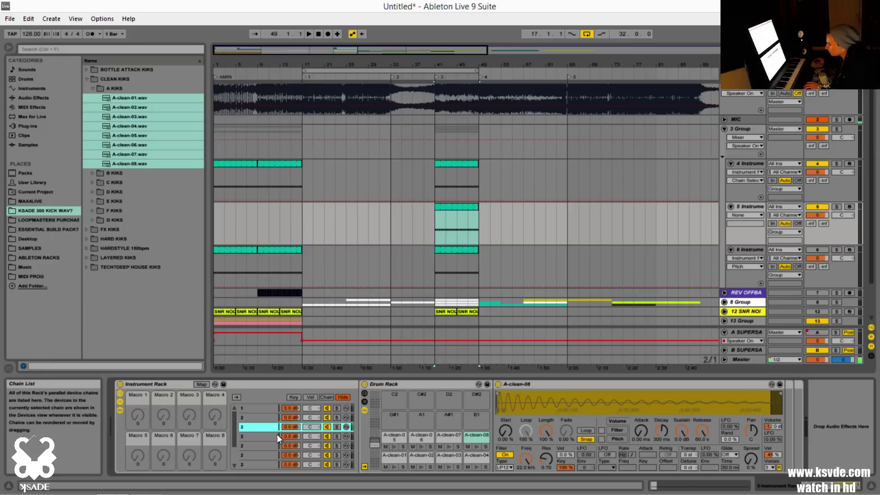
Show the chain select zones and shift the second chain's zone to 1 and the third chain's zone to 2
left_click(255, 409)
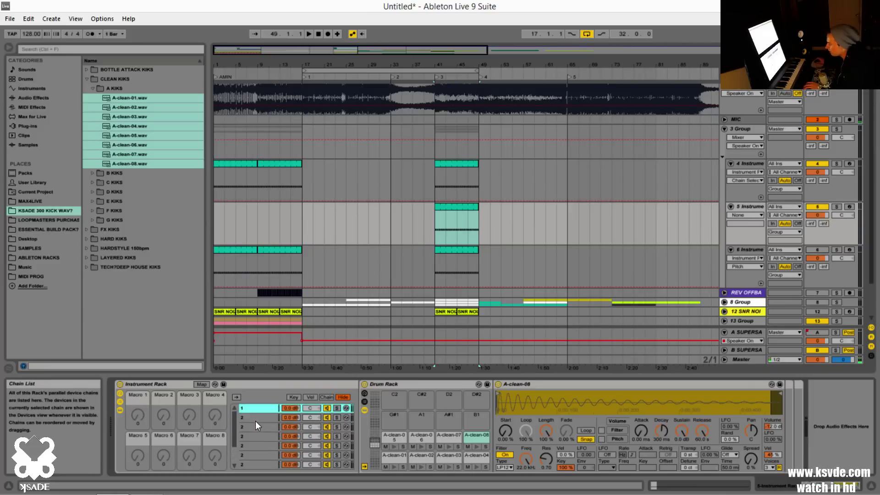
left_click(328, 397)
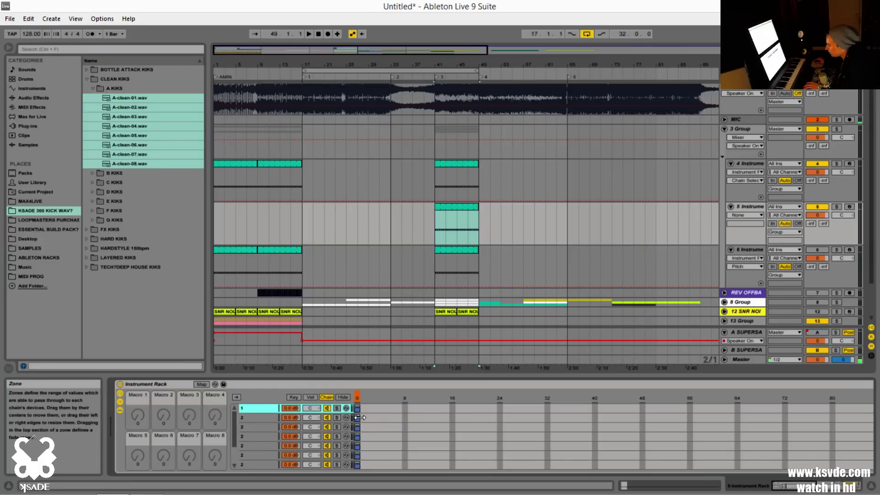
left_click(358, 417)
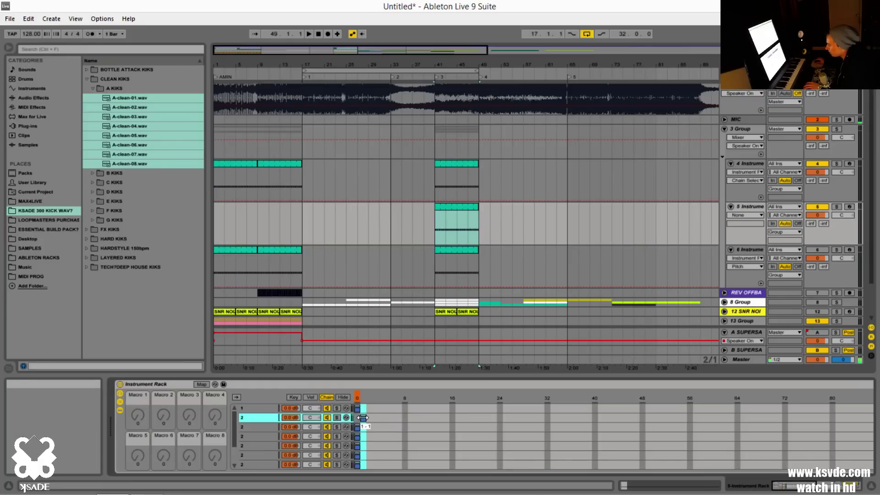
left_click_drag(359, 417, 372, 426)
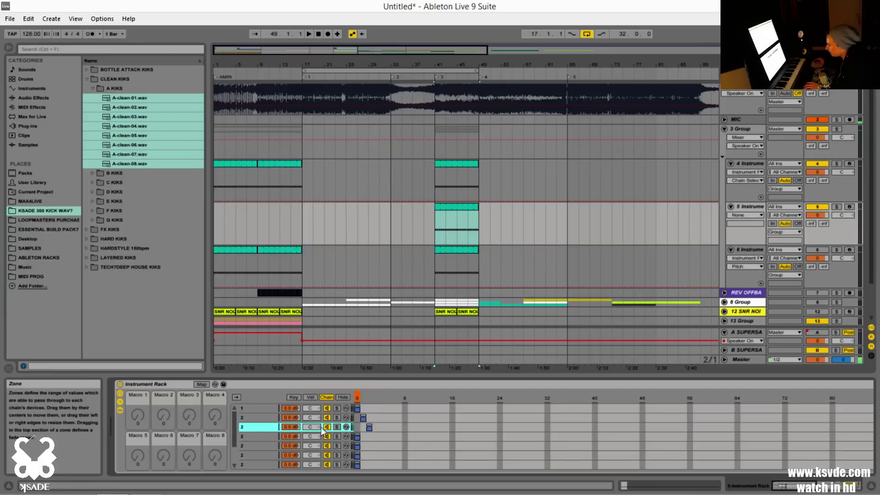
Map the Instrument Rack's Chain Selector to Macro 1
left_click(358, 403)
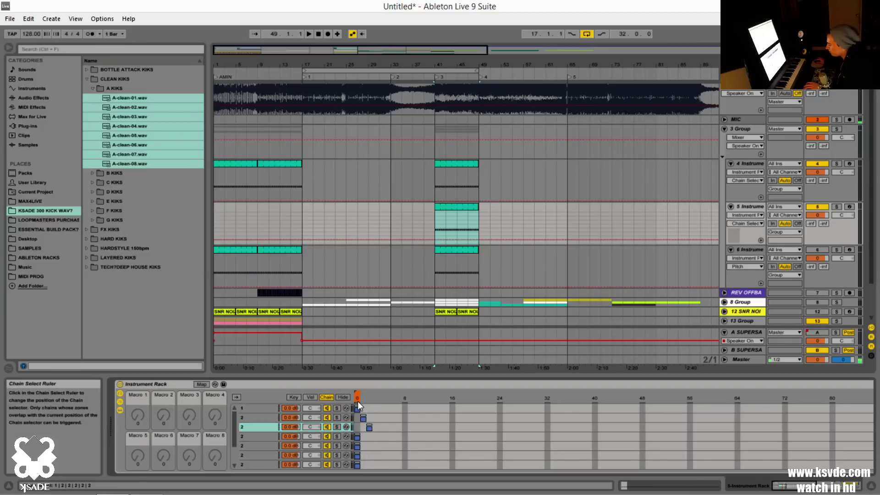
left_click(205, 383)
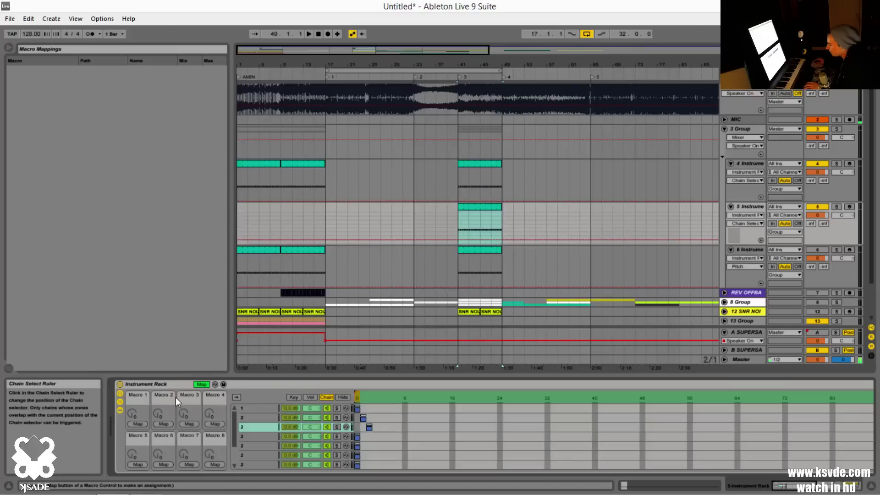
left_click(134, 420)
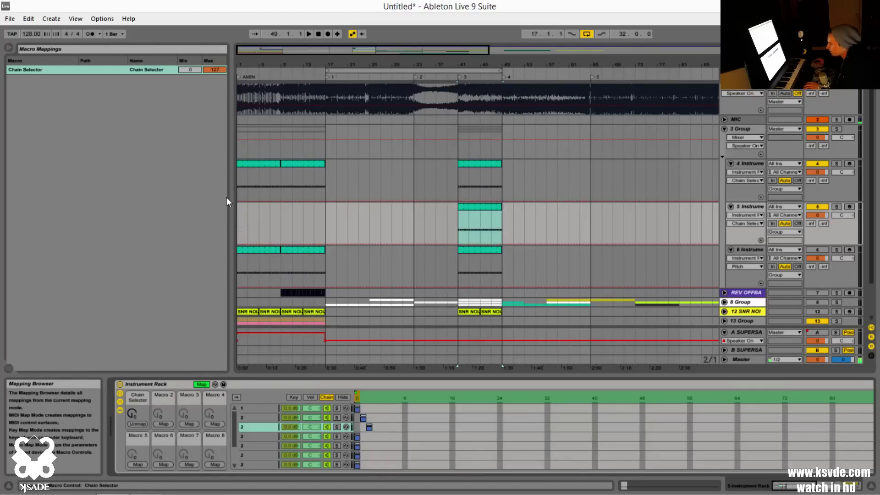
Set the Chain Selector mapping's maximum to 10 and leave macro mapping
scroll(376, 443, "down", 3)
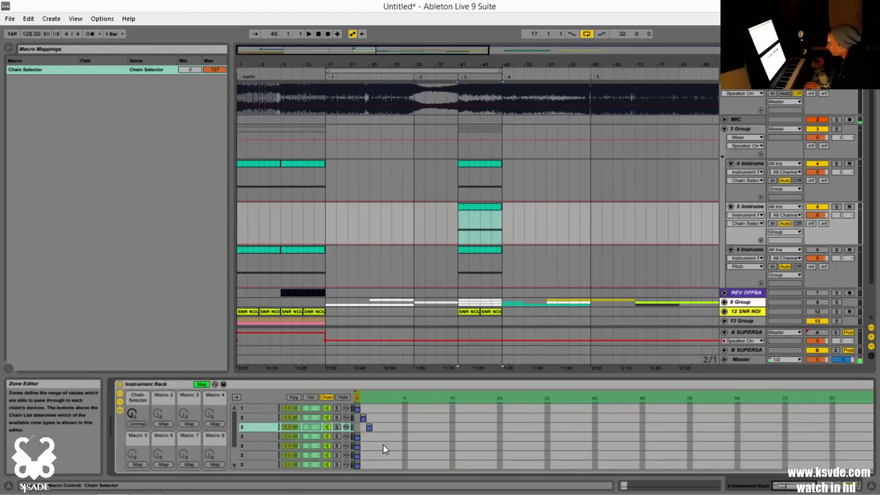
left_click(285, 419)
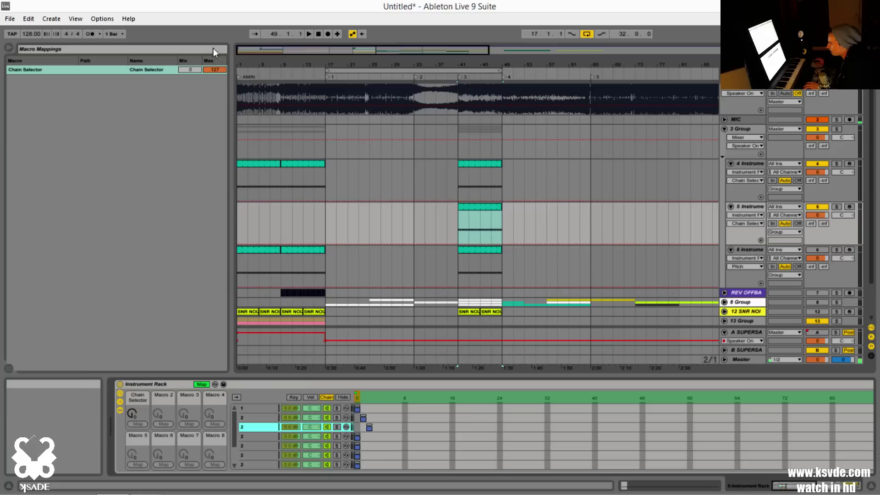
left_click(212, 70)
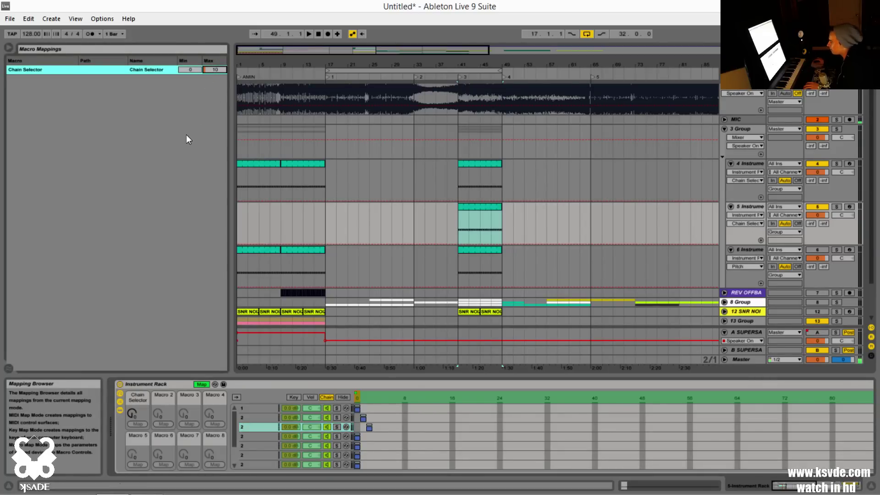
left_click(200, 384)
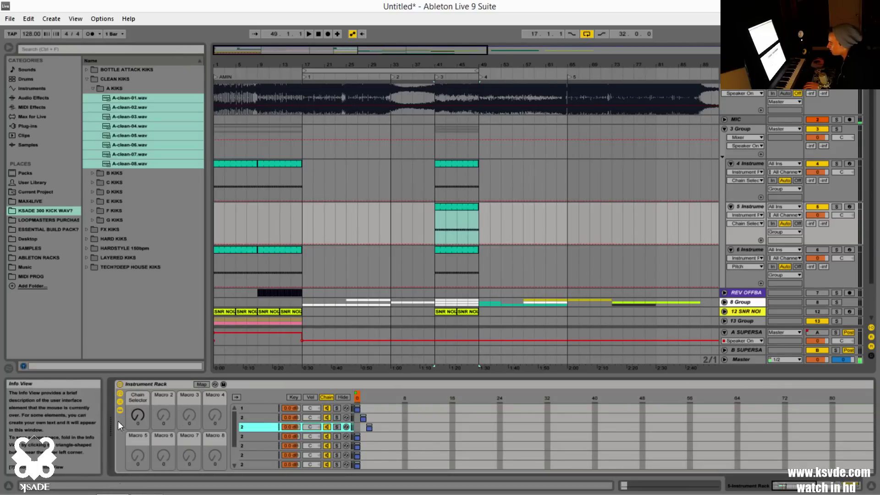
Stagger the zones of the remaining kick chains one step apart, placing the fourth through eighth chains at 3, 4, 5, 6 and 7
left_click_drag(138, 416, 138, 462)
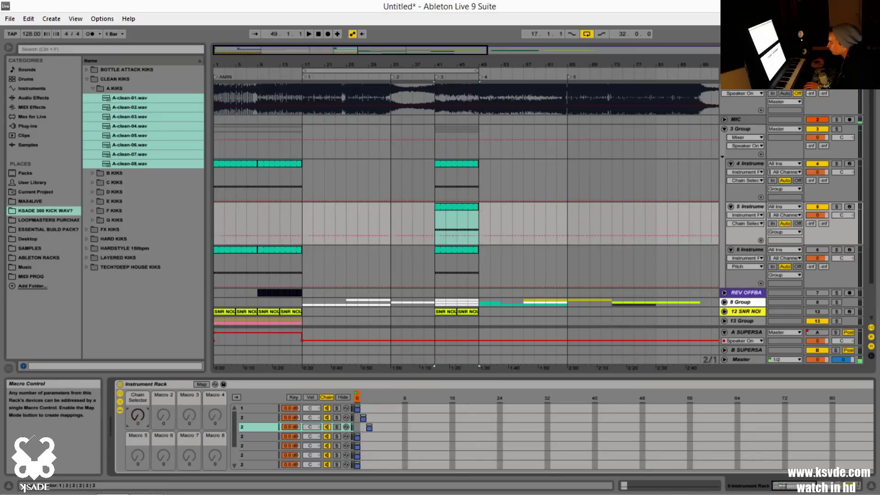
scroll(368, 408, "down", 2)
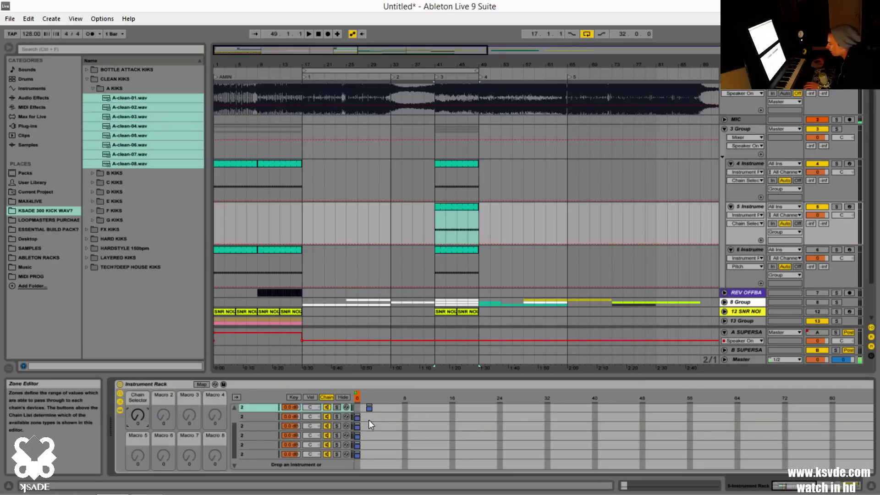
left_click(358, 417)
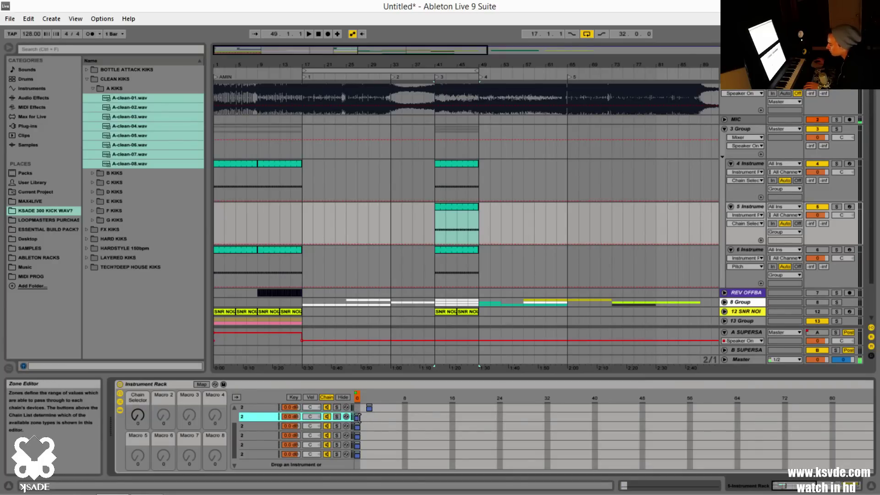
left_click_drag(356, 415, 381, 426)
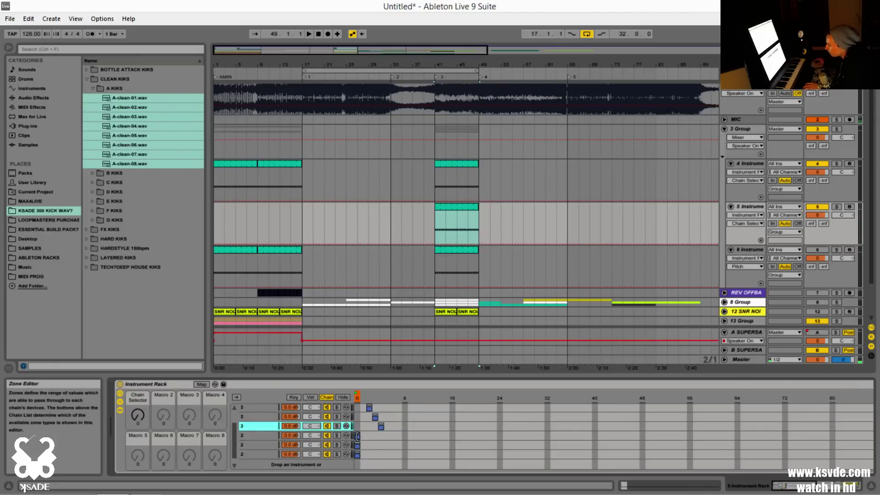
left_click_drag(358, 434, 387, 436)
left_click(384, 448)
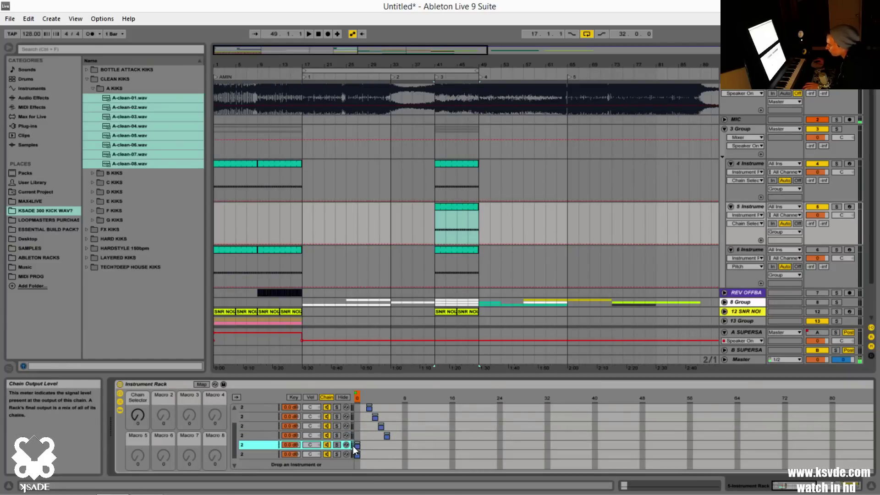
left_click_drag(353, 445, 407, 458)
scroll(418, 447, "down", 2)
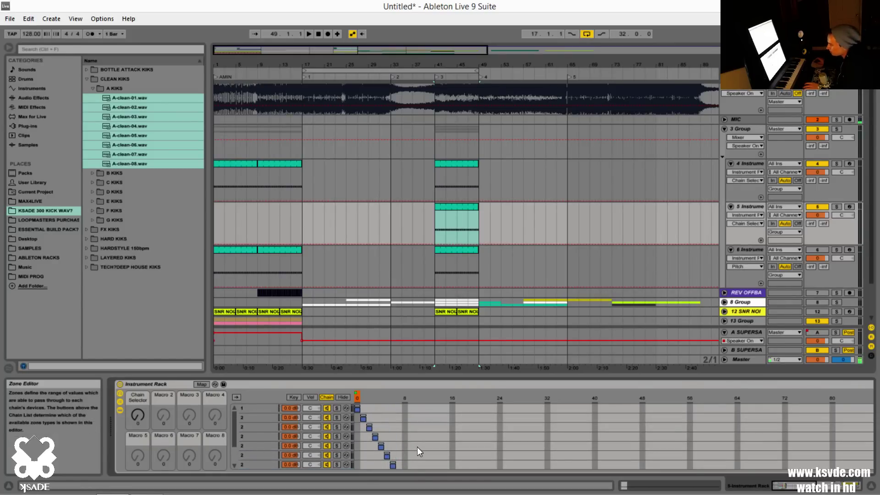
scroll(417, 447, "up", 3)
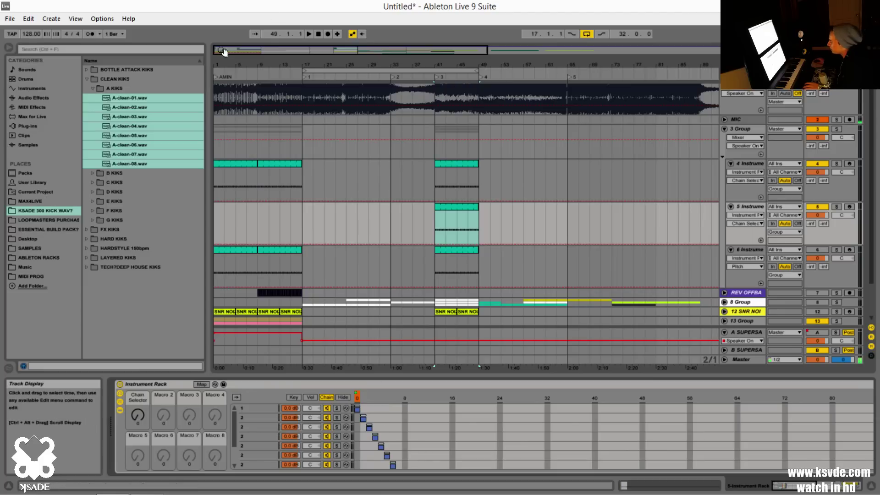
Turn the Chain Selector macro fully up, set its mapping maximum to 7 and leave macro mapping
left_click(435, 238)
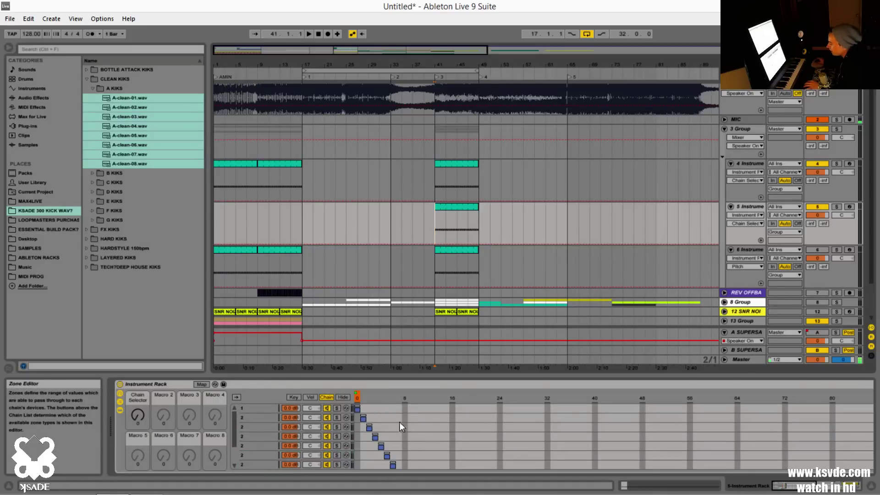
left_click_drag(138, 416, 137, 376)
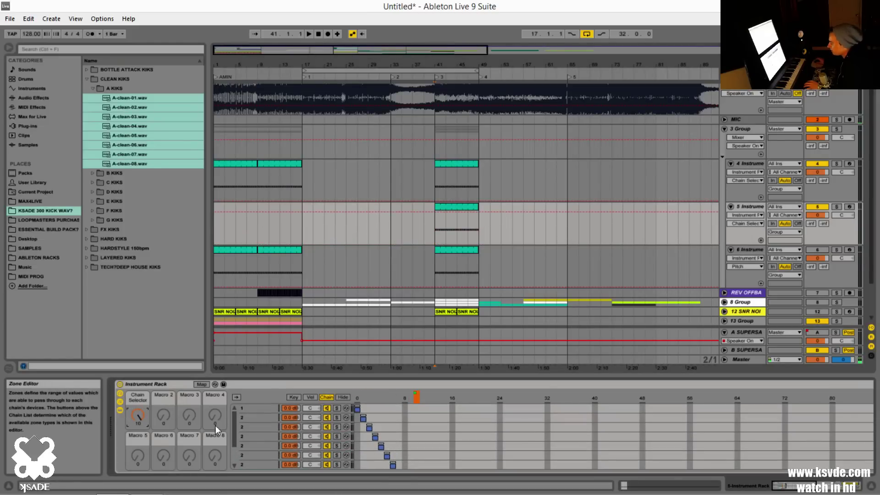
left_click(201, 384)
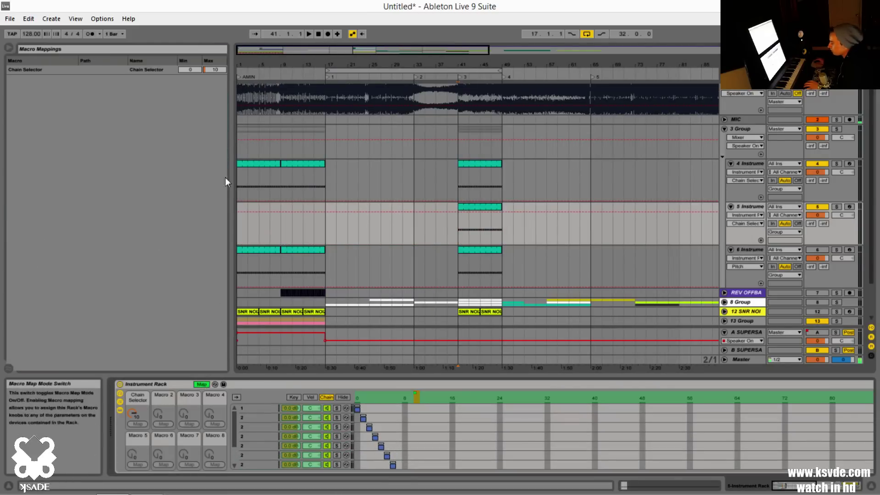
left_click(213, 69)
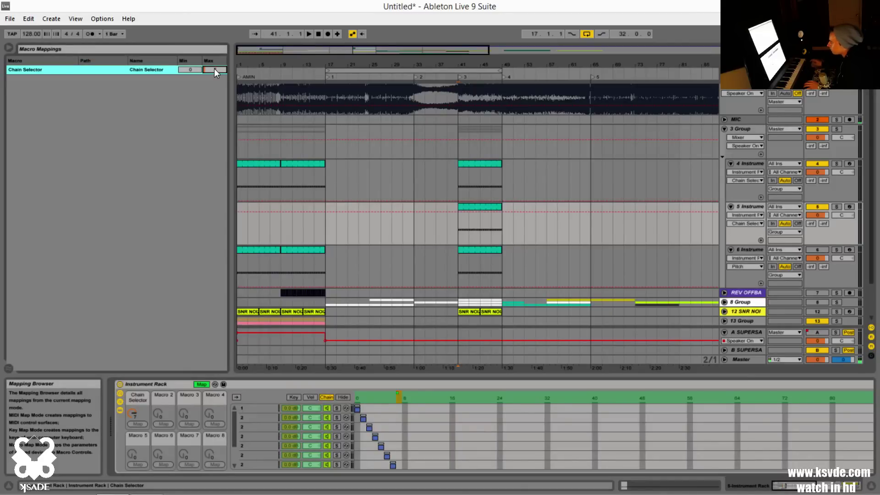
key("ctrl+m")
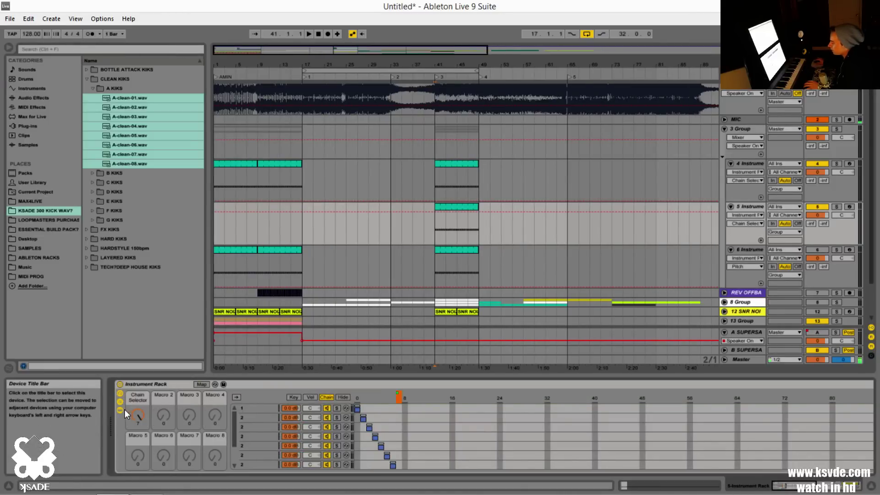
Play track 5's clip from bar 41 while turning the Chain Selector macro down to 2, and stop playback
mouse_move(138, 416)
left_mouse_down()
mouse_move(138, 435)
mouse_move(137, 415)
left_mouse_up()
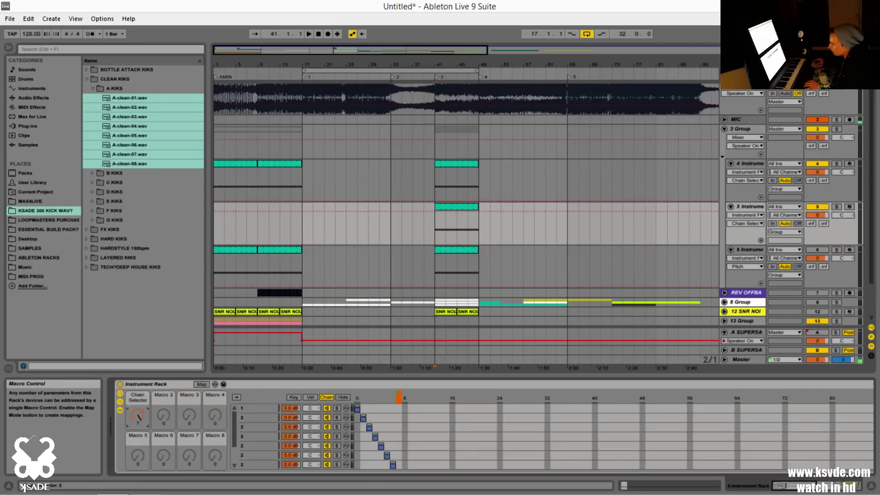
left_click(452, 463)
scroll(451, 456, "up", 3)
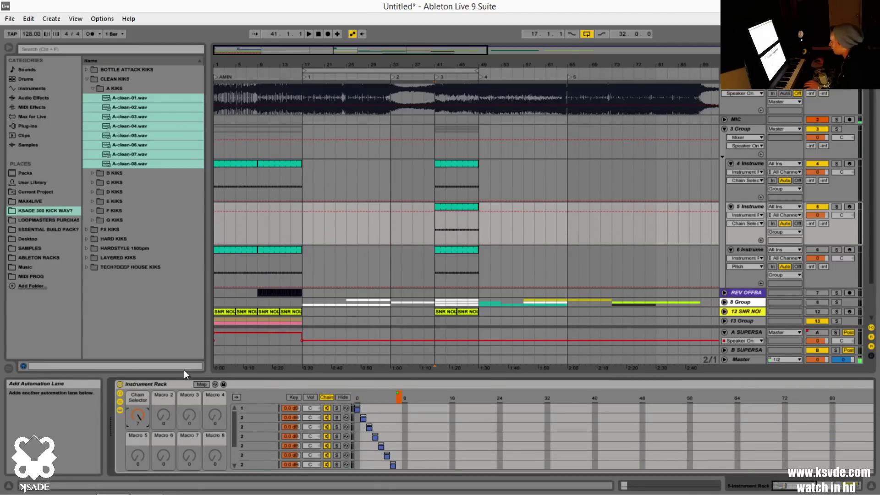
left_click(456, 207)
key("space")
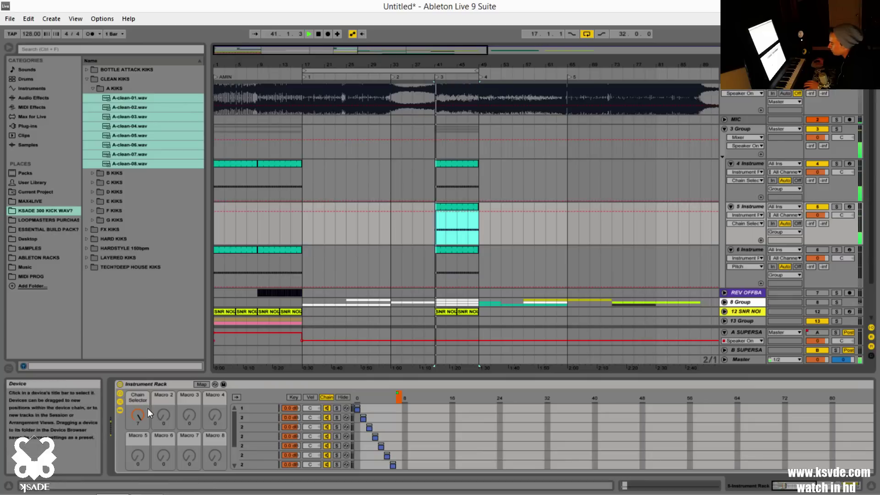
left_click_drag(138, 422, 139, 449)
key("space")
scroll(456, 408, "down", 1)
scroll(455, 404, "up", 1)
scroll(456, 404, "down", 1)
scroll(456, 404, "up", 2)
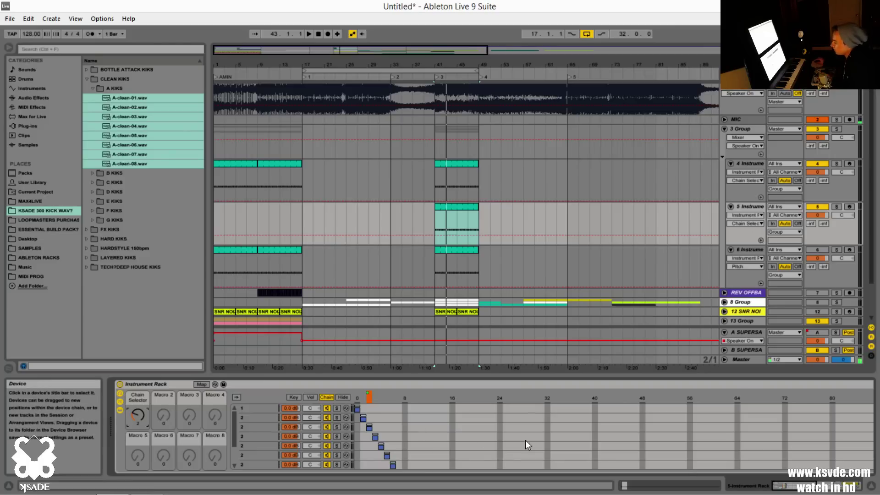
Stretch the last chain's select zone down to 2 and shrink it back to only 7
left_click(253, 408)
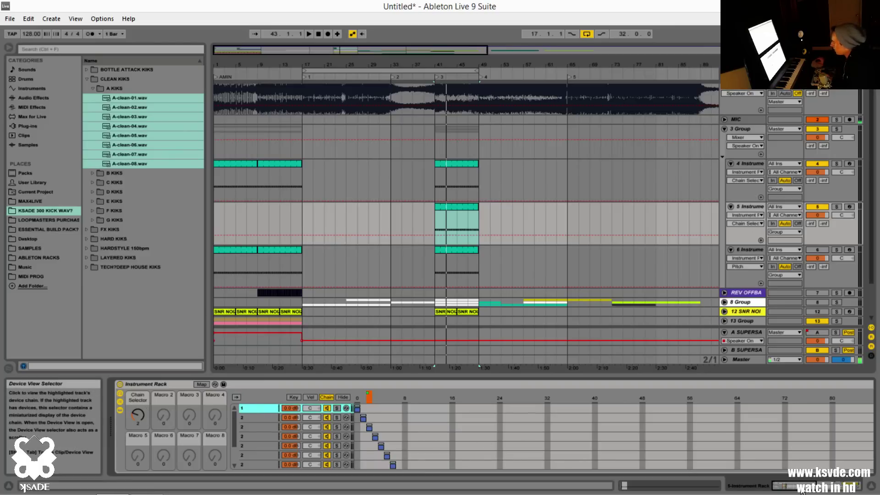
left_click_drag(791, 489, 790, 488)
left_click(394, 433)
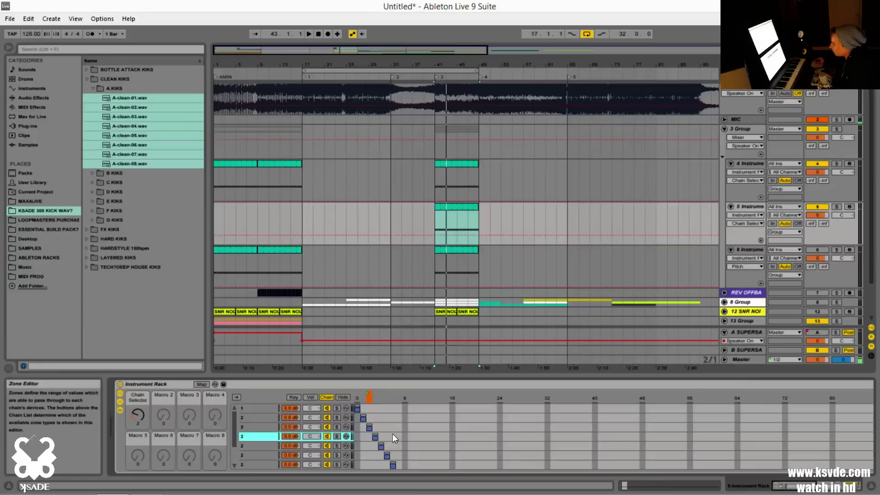
scroll(392, 434, "down", 3)
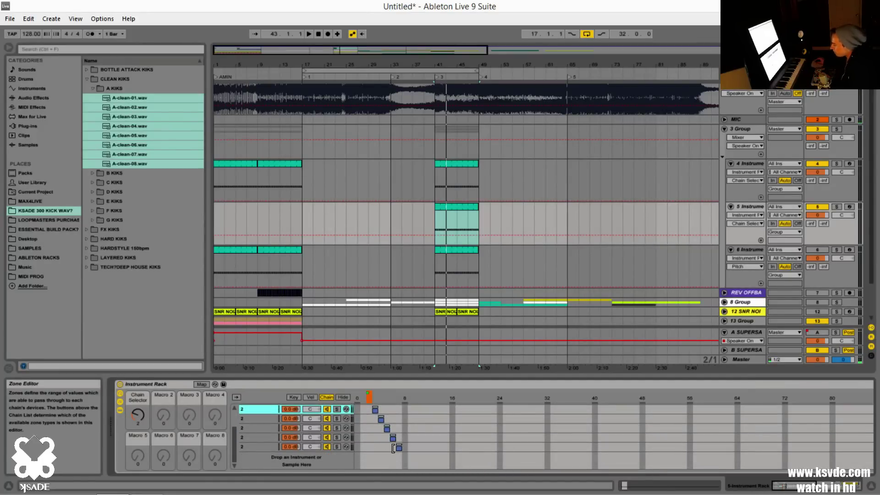
left_click_drag(396, 448, 371, 449)
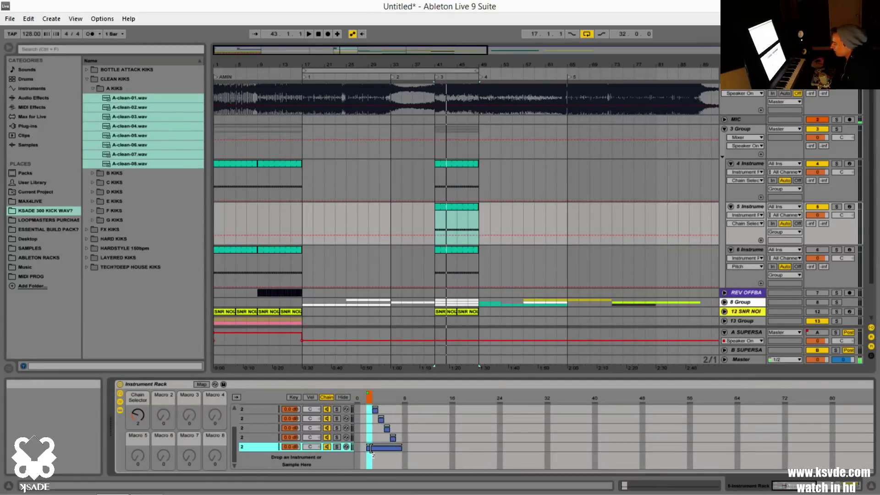
left_click_drag(371, 448, 396, 448)
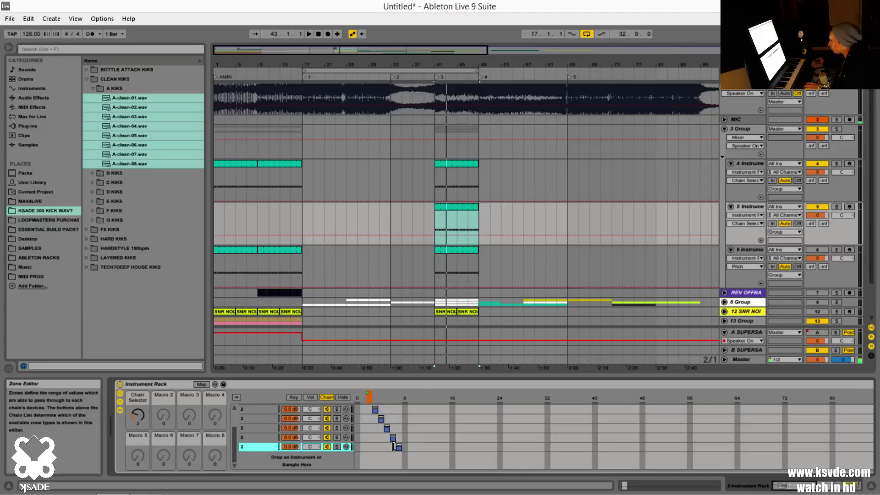
mouse_move(397, 447)
left_mouse_down()
mouse_move(366, 447)
mouse_move(397, 447)
left_mouse_up()
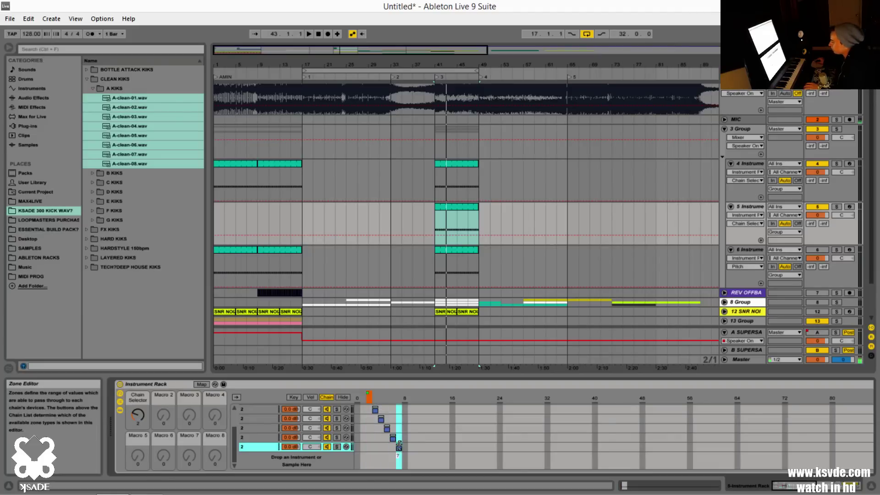
scroll(447, 436, "up", 3)
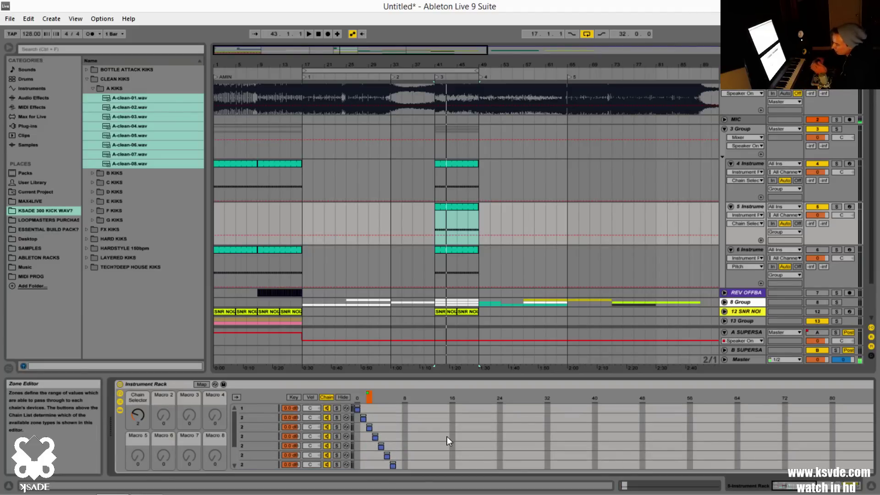
scroll(445, 437, "down", 3)
scroll(445, 436, "up", 3)
Open chain 1's nested Drum Rack and show its chain list, input/output section and return chains
left_click(265, 409)
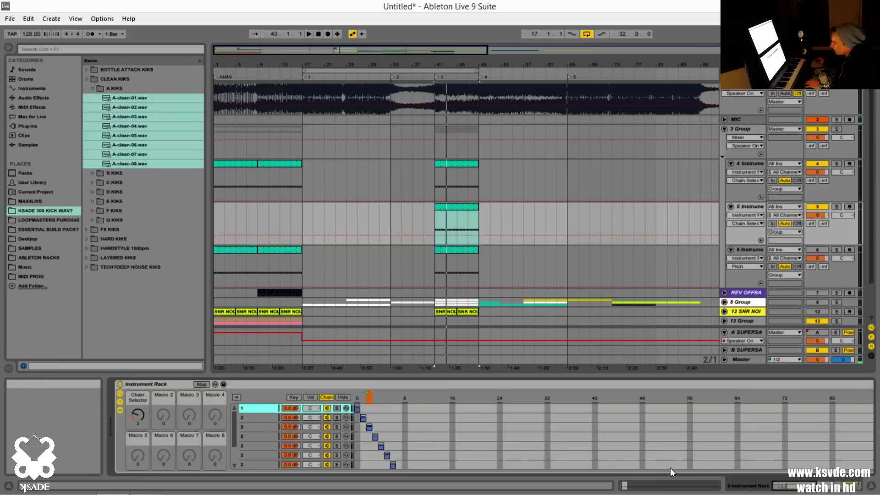
left_click(849, 484)
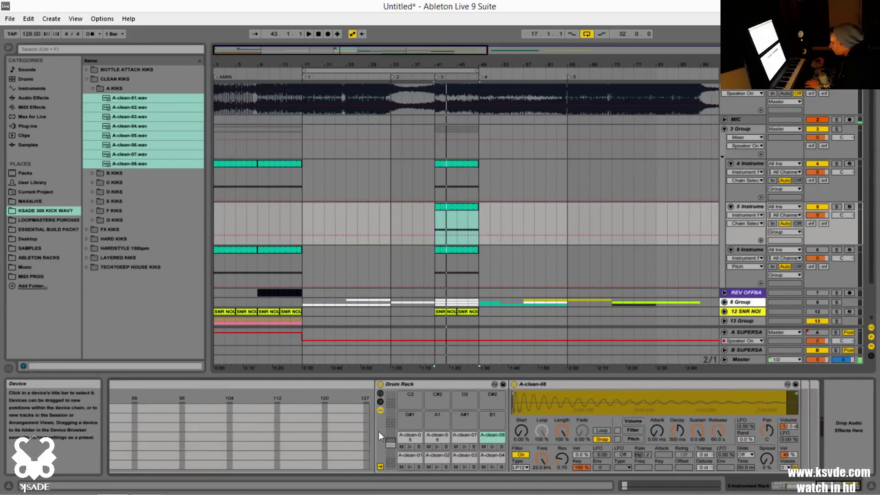
left_click(381, 403)
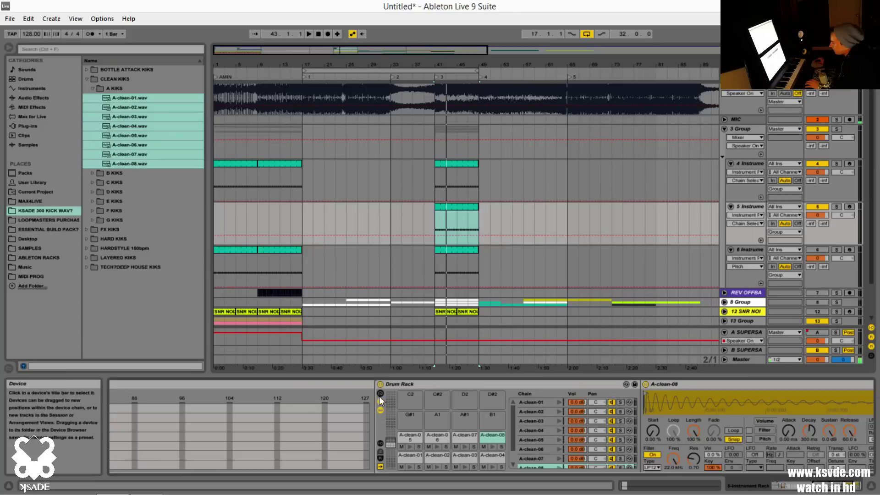
left_click(381, 442)
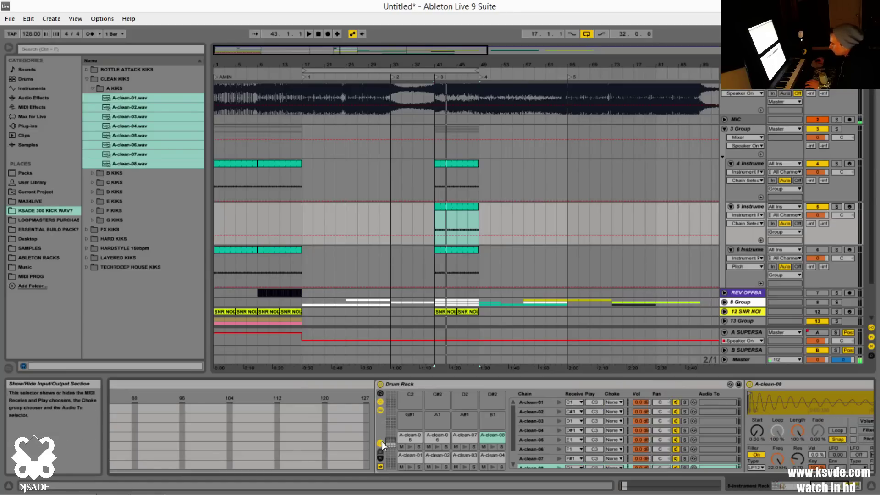
left_click(380, 459)
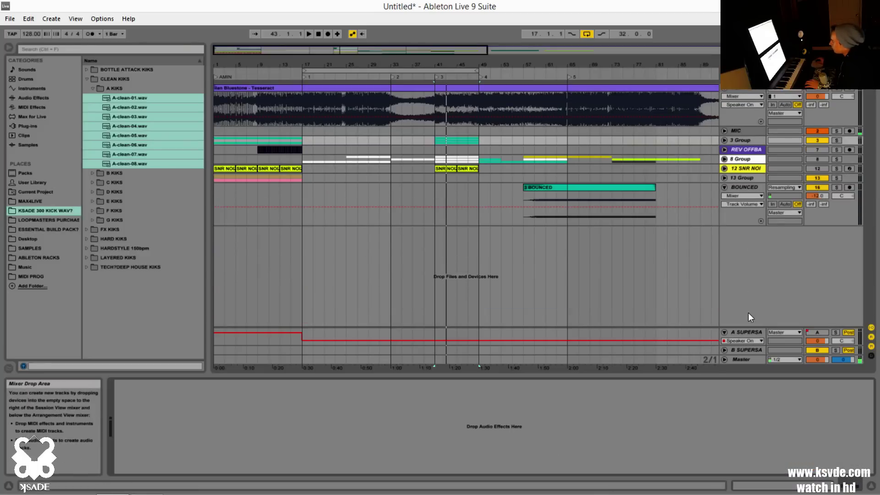
Inspect the effects on return track A and briefly unfold the 8 Group to view its tracks
left_click(750, 332)
left_click(746, 349)
left_click(746, 332)
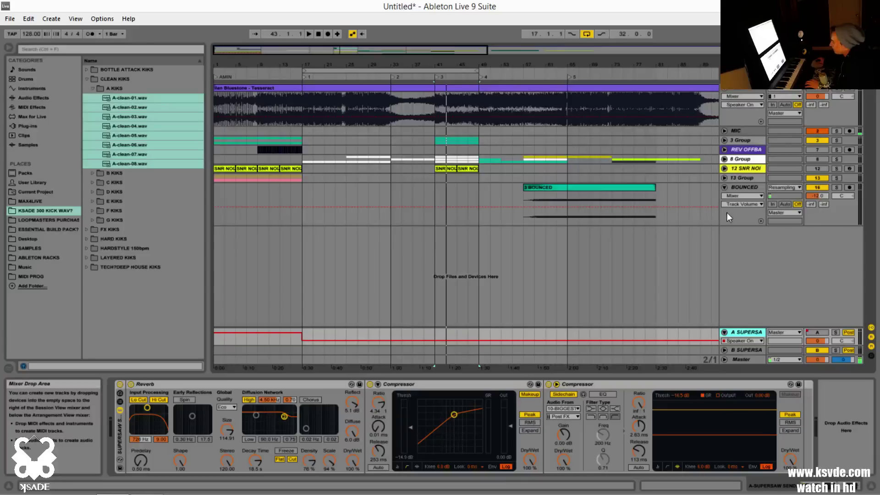
left_click(724, 160)
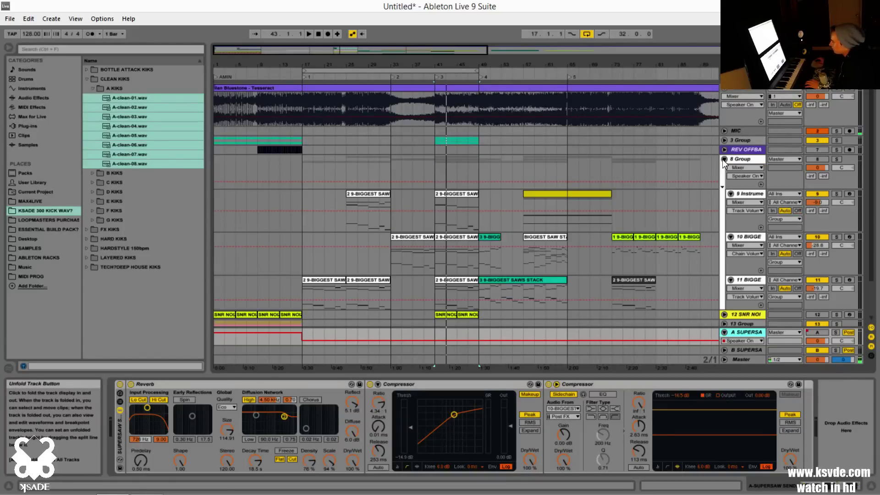
left_click(724, 159)
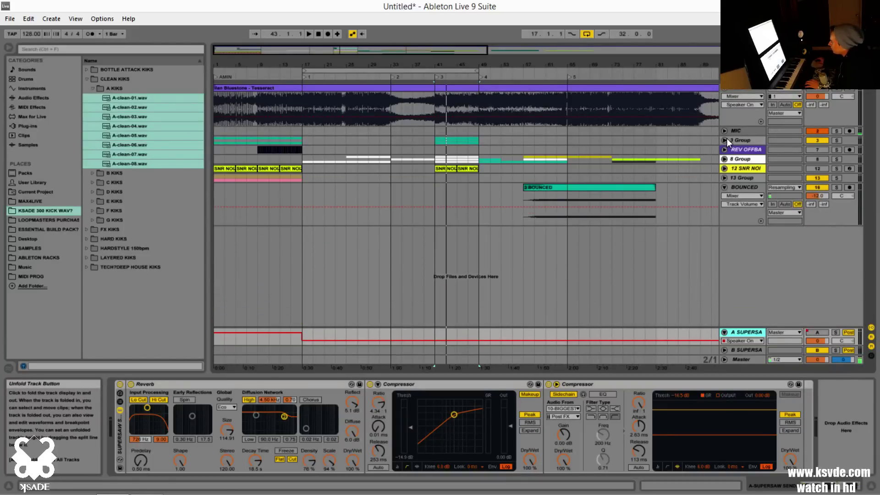
Unfold the 3 Group, select track 5 and add the Sausage Fattener plug-in as a return chain in its Drum Rack
left_click(726, 139)
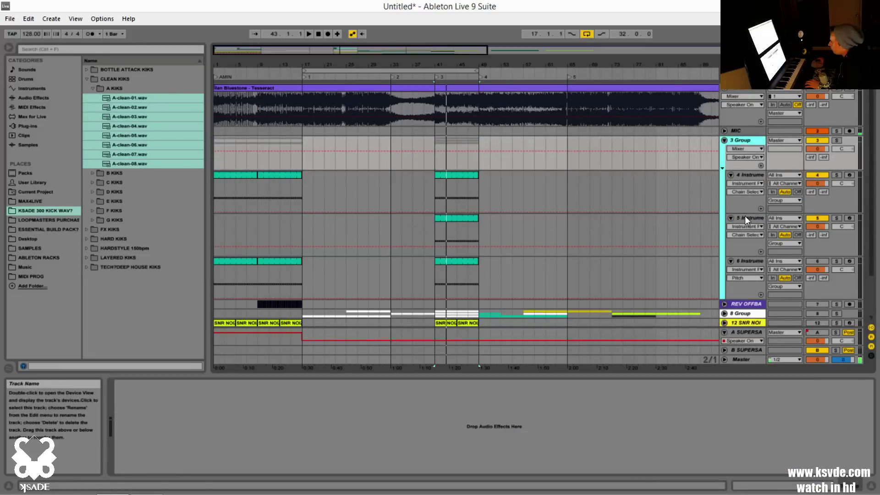
left_click(745, 218)
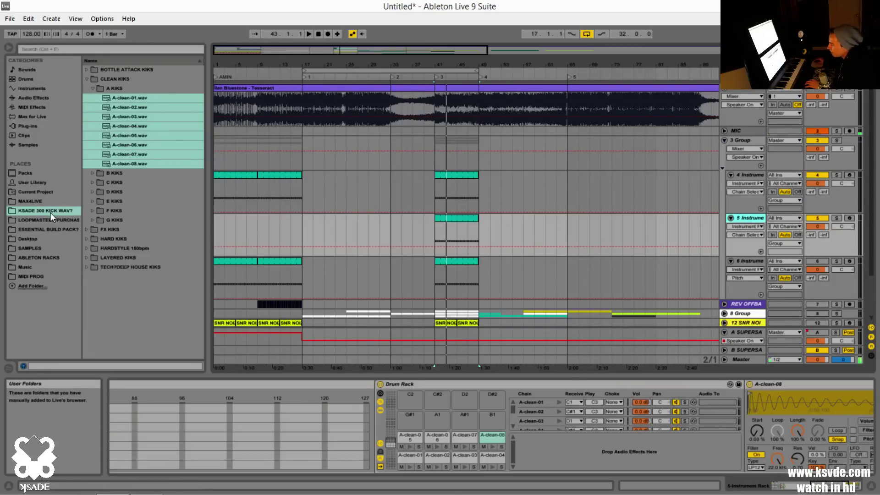
left_click(35, 126)
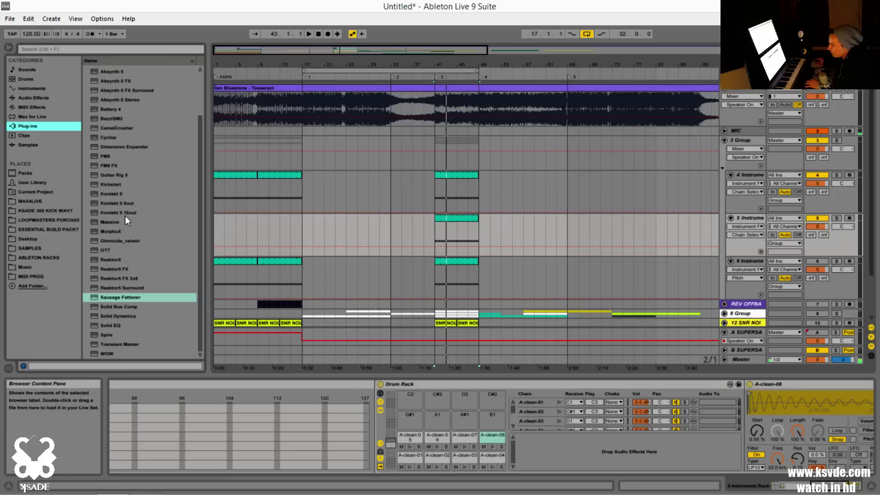
double_click(118, 295)
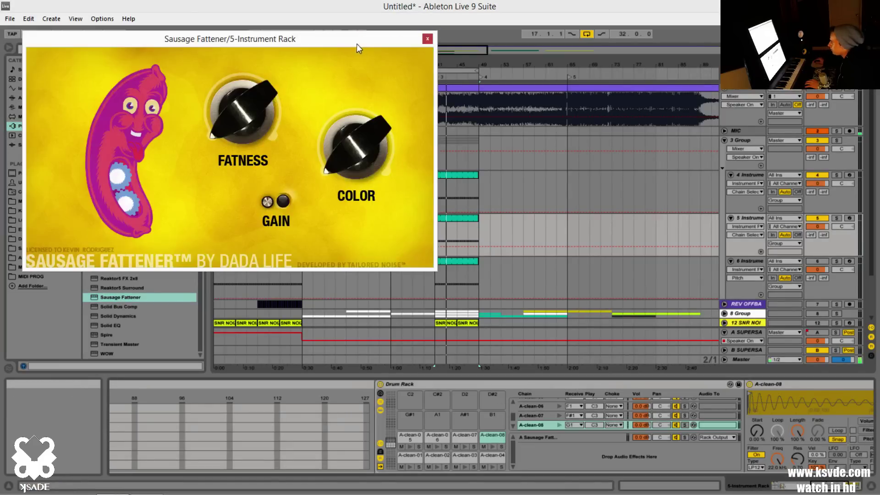
Show the Drum Rack's send levels and set Send-A to about -17.2 dB for A-clean-01 and -20.3 dB for A-clean-02
left_click(427, 39)
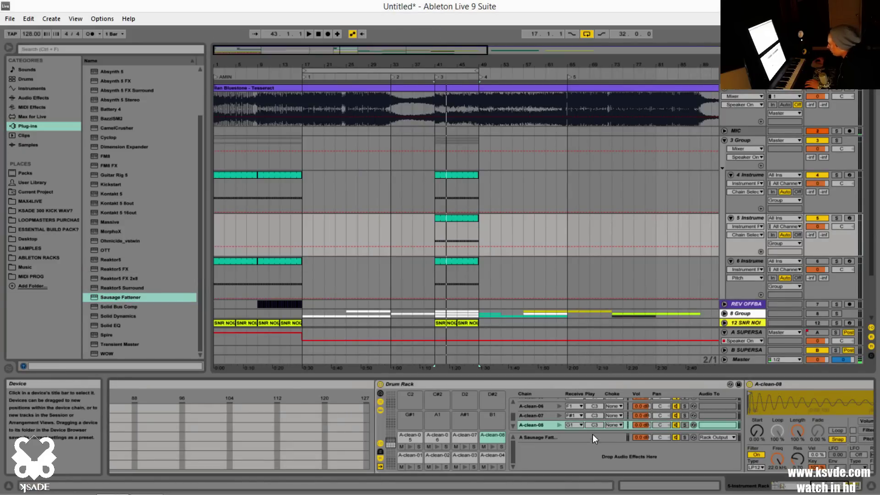
left_click(380, 451)
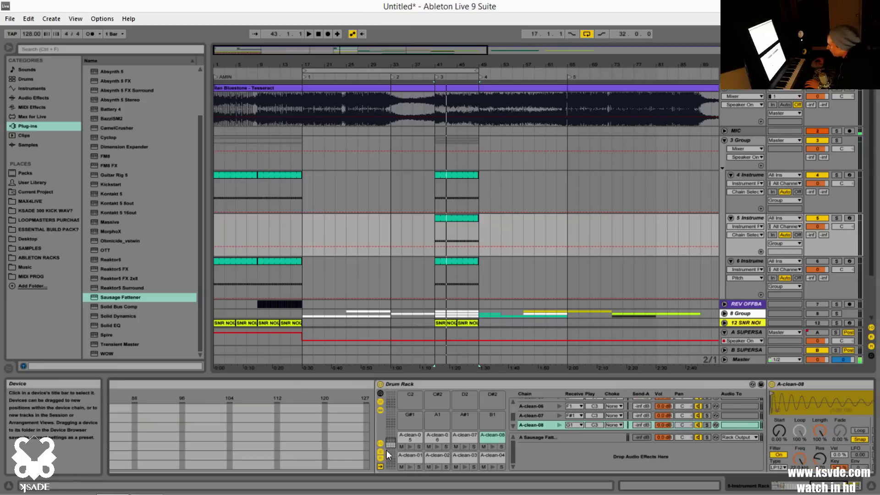
scroll(643, 415, "up", 5)
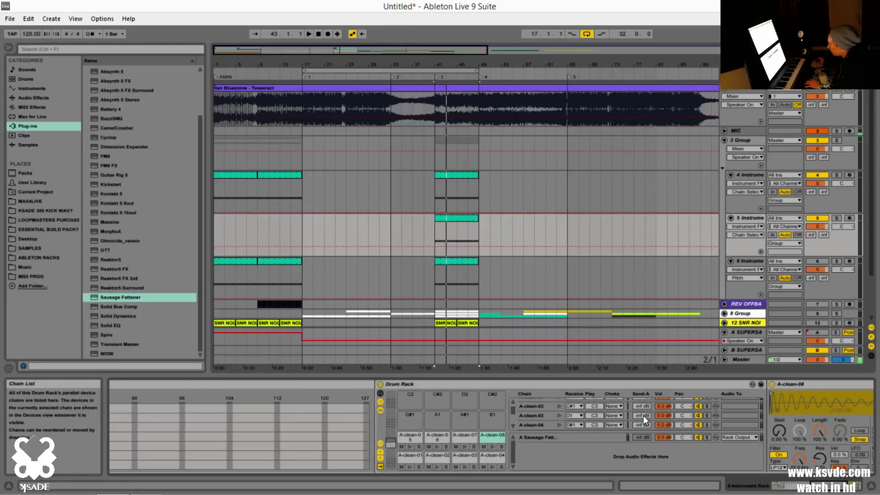
mouse_move(640, 402)
left_mouse_down()
mouse_move(640, 390)
mouse_move(643, 398)
left_mouse_up()
left_click(637, 425, "shift")
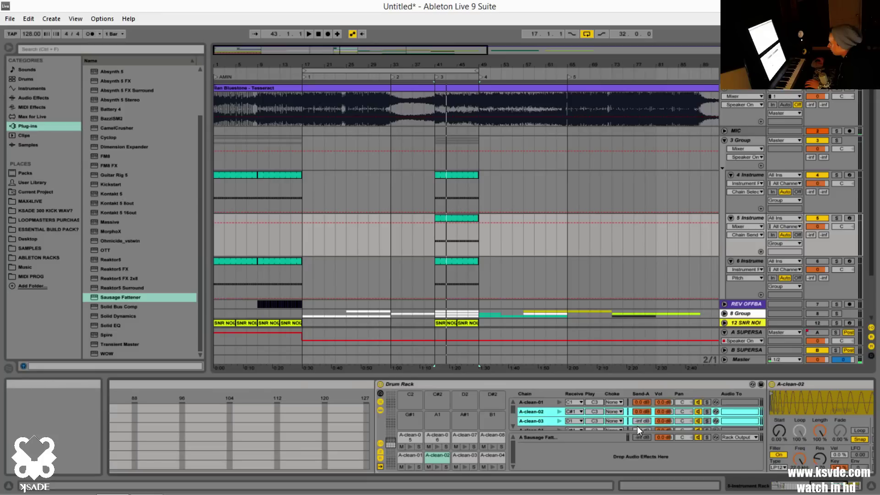
mouse_move(643, 411)
left_mouse_down()
mouse_move(643, 426)
mouse_move(646, 406)
left_mouse_up()
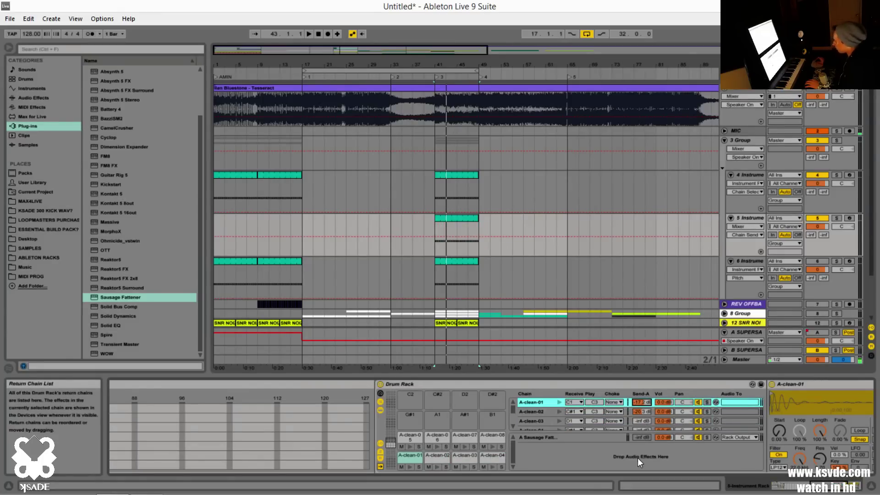
Lower the Sausage Fattener return chain's volume to about -13.7 dB, keeping Rack Output routing, and show the Drum Rack's macros
left_click(642, 435)
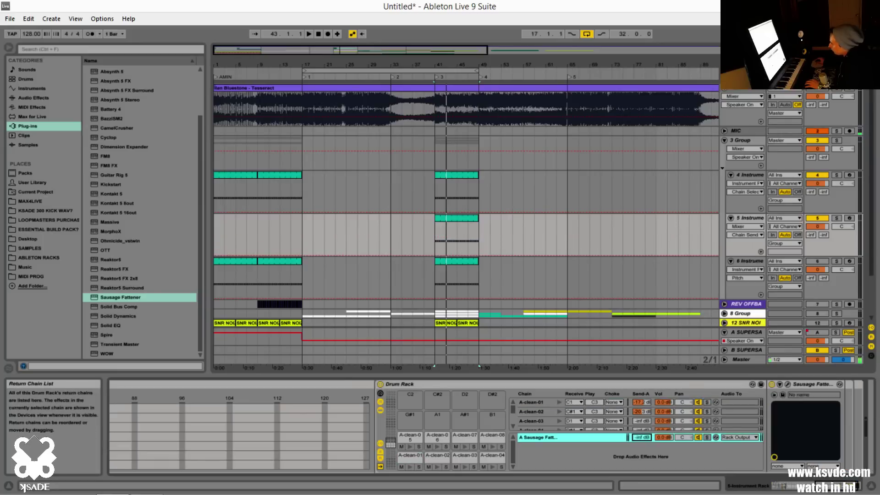
left_click(741, 437)
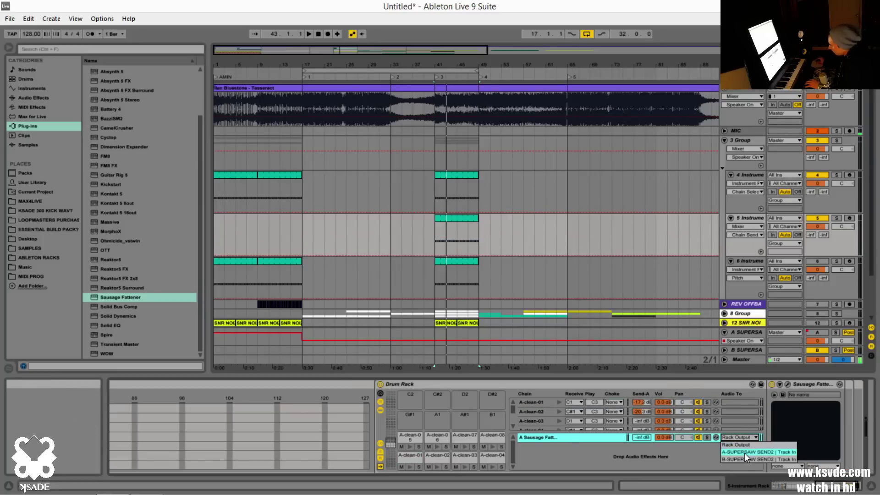
left_click(683, 458)
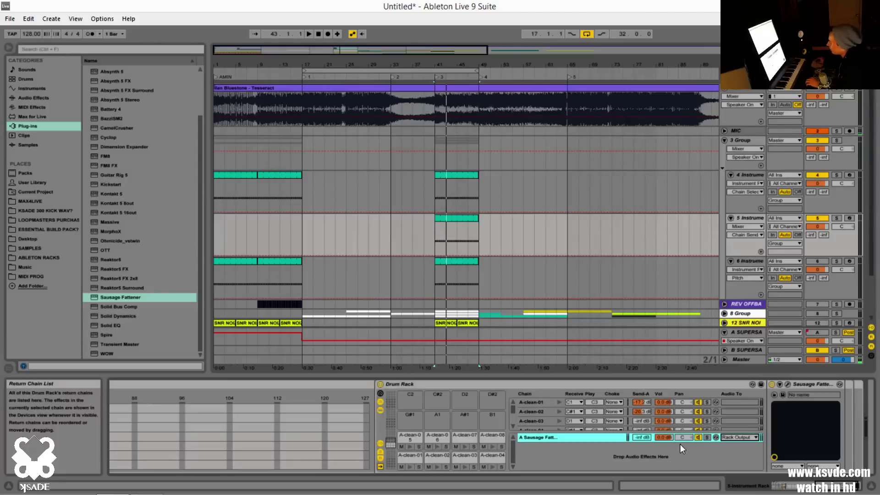
left_click_drag(662, 438, 670, 449)
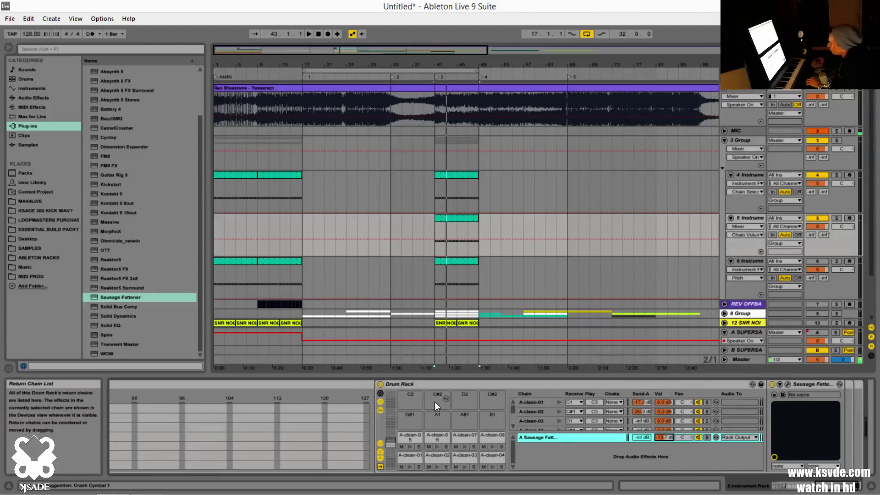
left_click(380, 393)
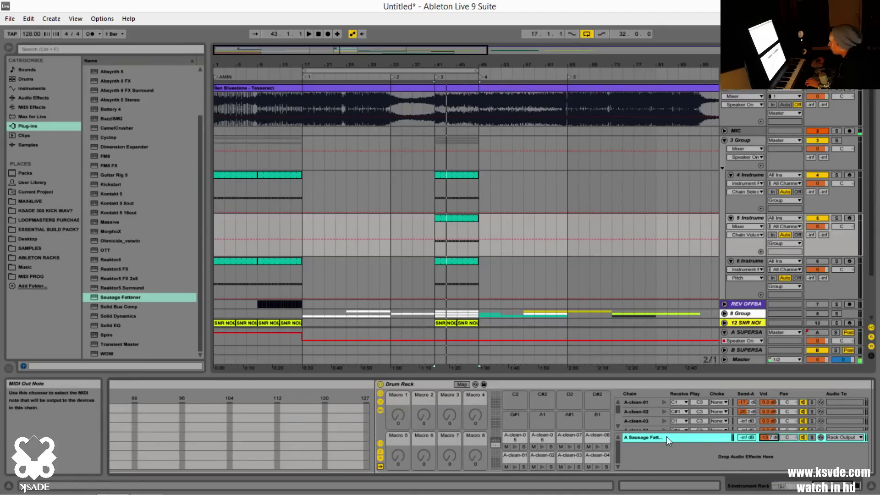
Open track 4's Drum Rack and inspect the Transient Master plug-in in its Sausage Fattener return chain
left_click(739, 176)
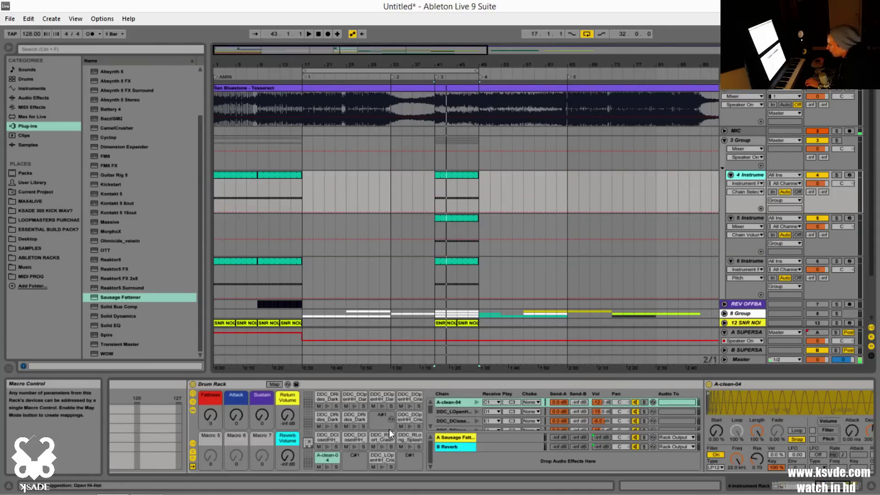
left_click(450, 437)
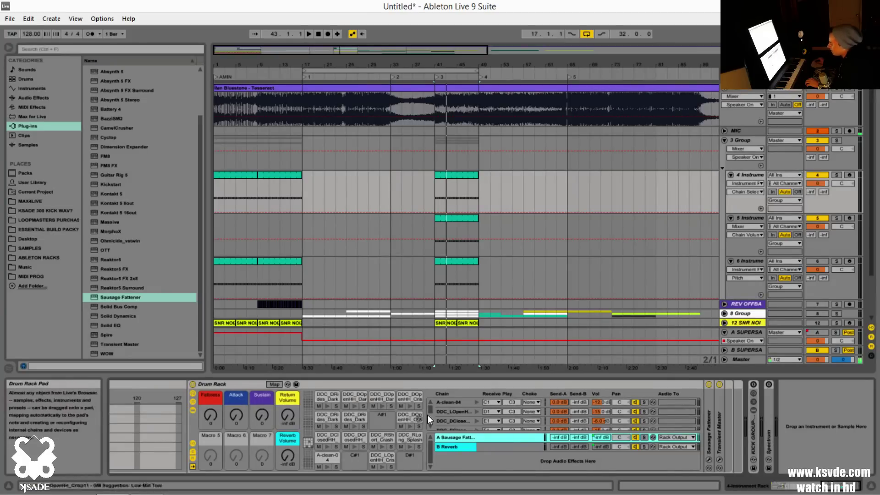
double_click(716, 436)
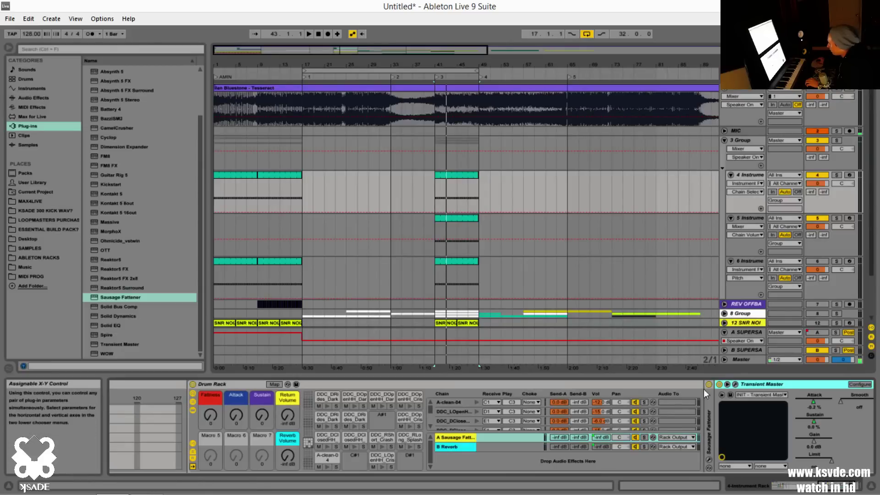
left_click(736, 384)
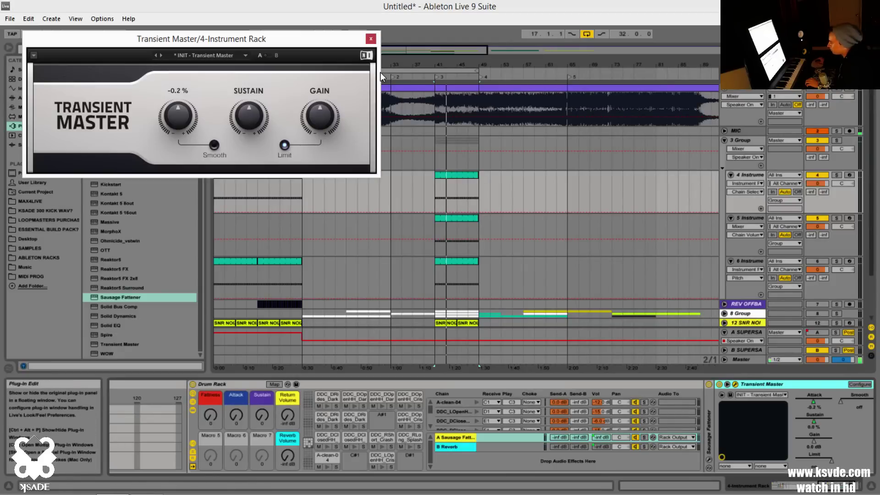
left_click(370, 39)
Try out the Fatness and Reverb Volume macros and view the devices in the Reverb return chain
left_click_drag(210, 415, 211, 436)
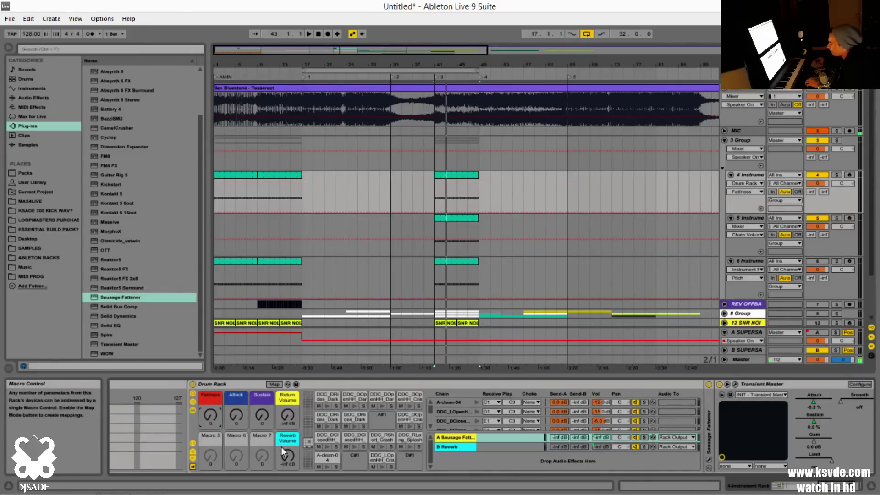
left_click(466, 447)
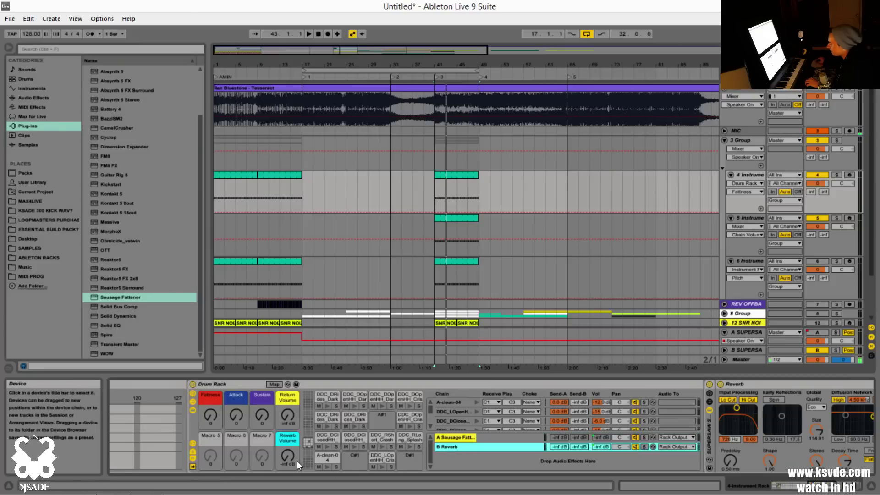
mouse_move(289, 452)
left_mouse_down()
mouse_move(290, 435)
mouse_move(290, 454)
left_mouse_up()
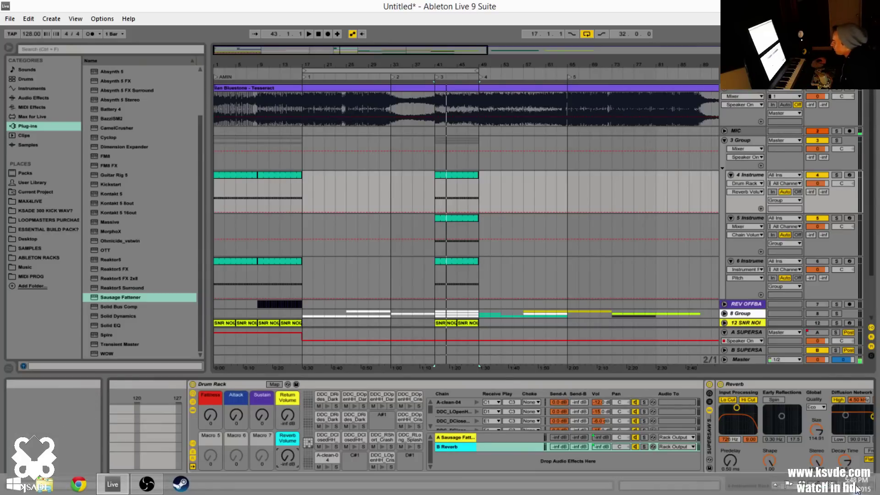
Map the DDC_DClosedHH_Crisp6 chain's Send-A level to Macro 5 of track 4's Drum Rack
left_click(556, 402)
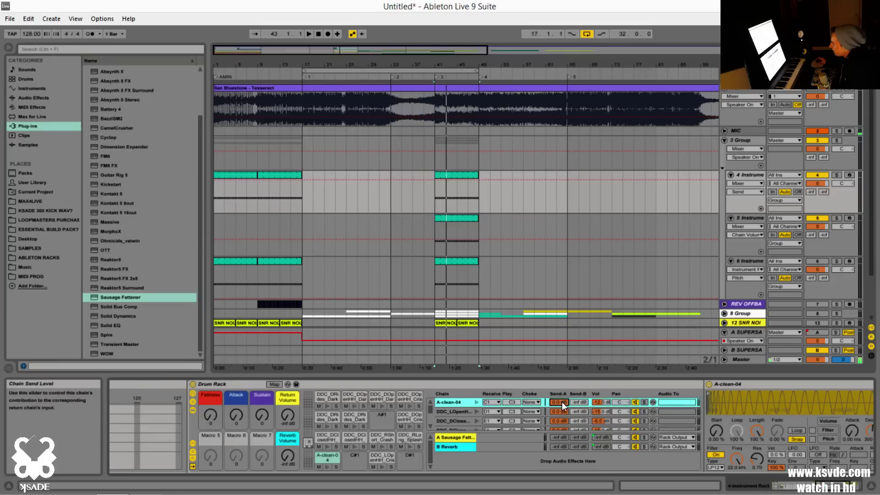
scroll(562, 402, "down", 3)
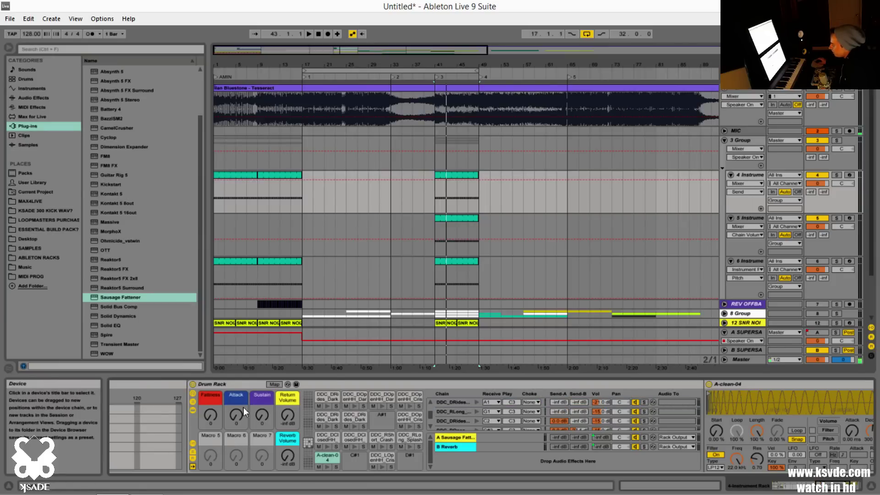
scroll(527, 403, "up", 1)
left_click(275, 384)
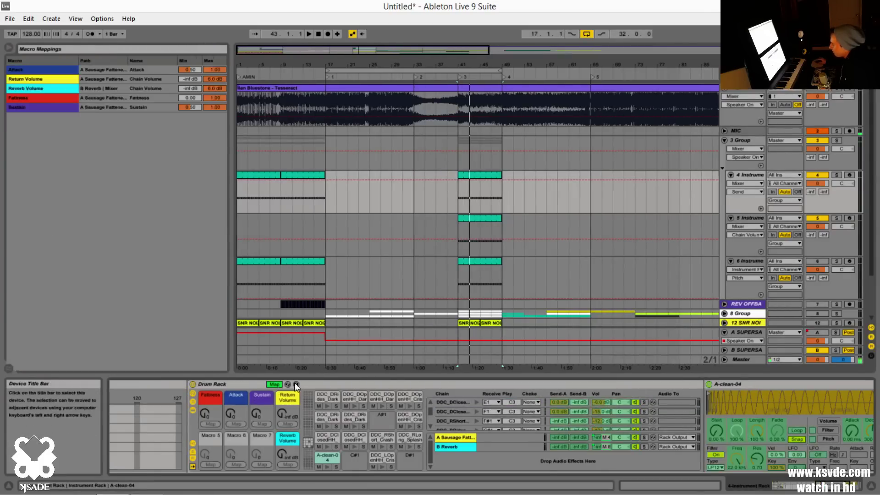
left_click(562, 401)
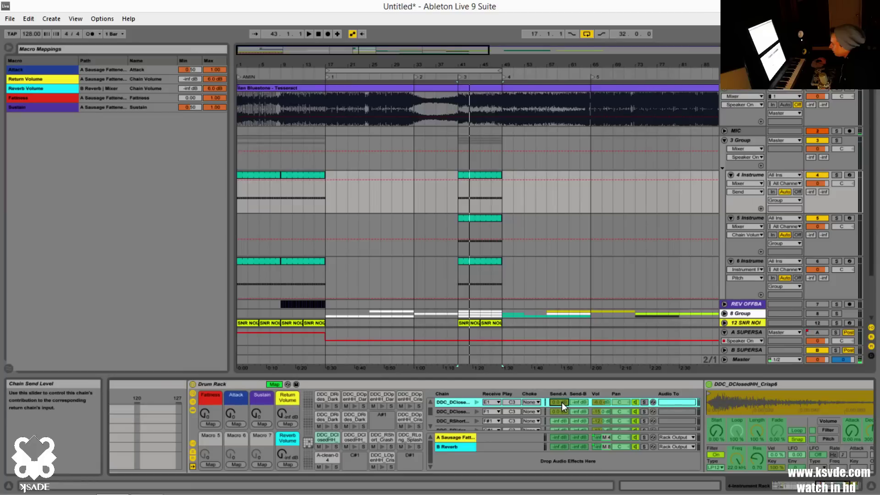
left_click(214, 466)
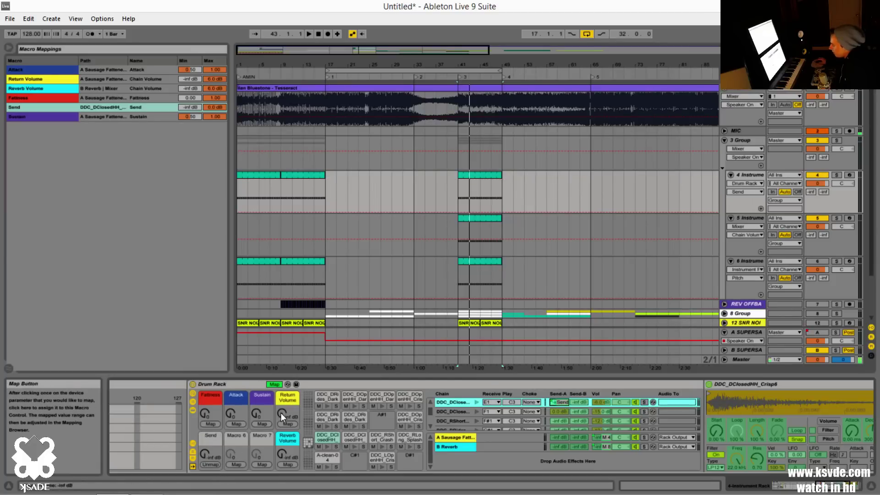
left_click(275, 385)
Turn the new Send macro and check the closed hi-hat chain's Send-A level in the chain list
left_click_drag(212, 455, 213, 446)
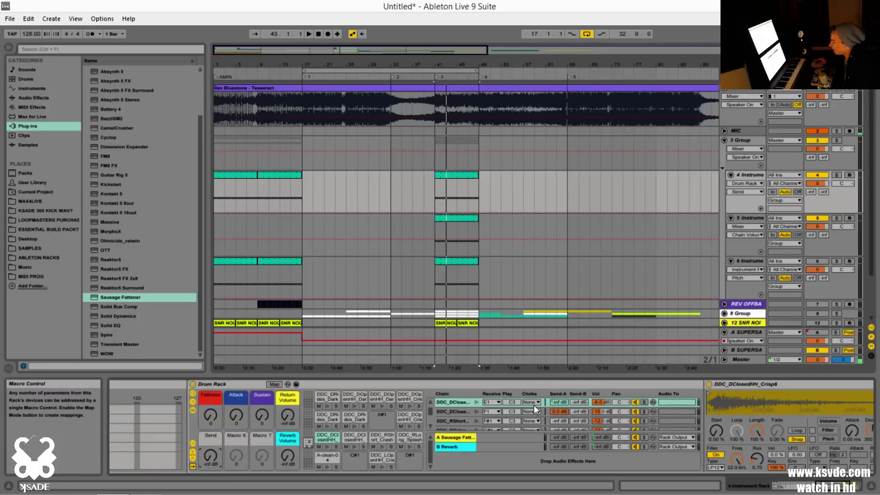
scroll(500, 413, "down", 1)
scroll(556, 420, "up", 2)
left_click(556, 421)
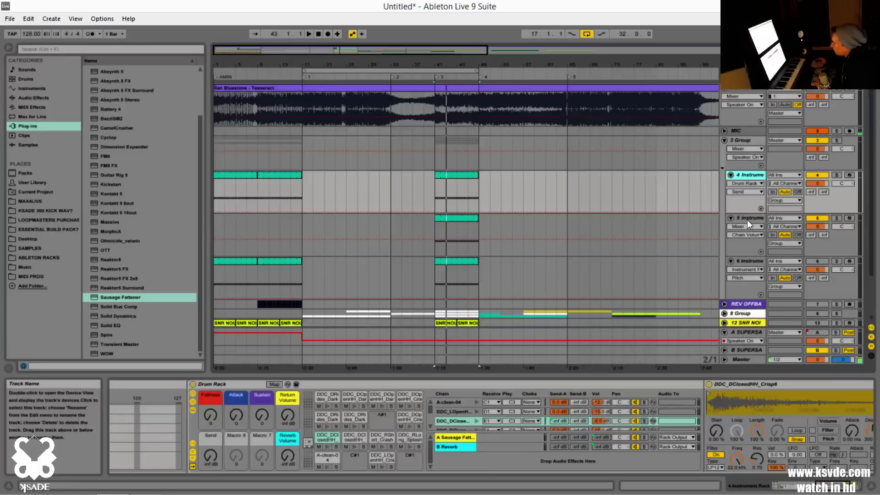
Select track 5 and set its Instrument Rack's Chain Selector macro to 0
left_click(748, 218)
left_click(792, 487)
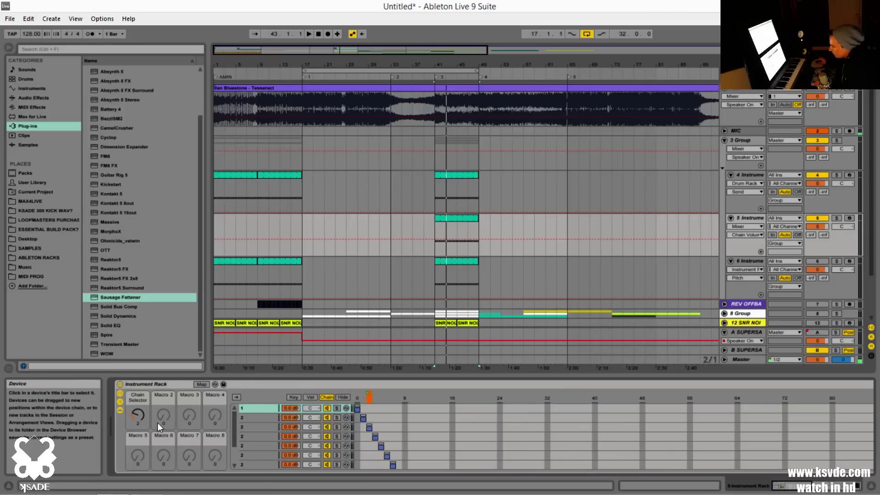
mouse_move(136, 413)
left_mouse_down()
mouse_move(136, 406)
mouse_move(135, 424)
left_mouse_up()
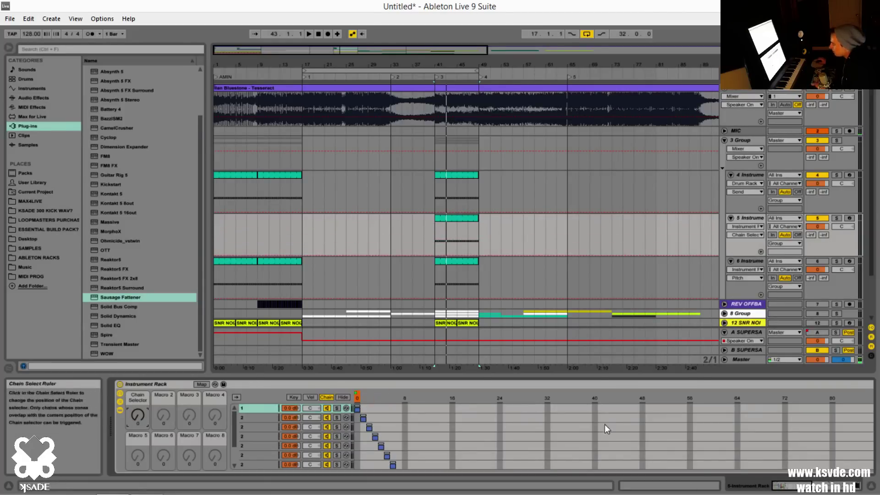
Look over the nested Drum Rack on track 5 and delete the whole Instrument Rack from the track
left_click(795, 488)
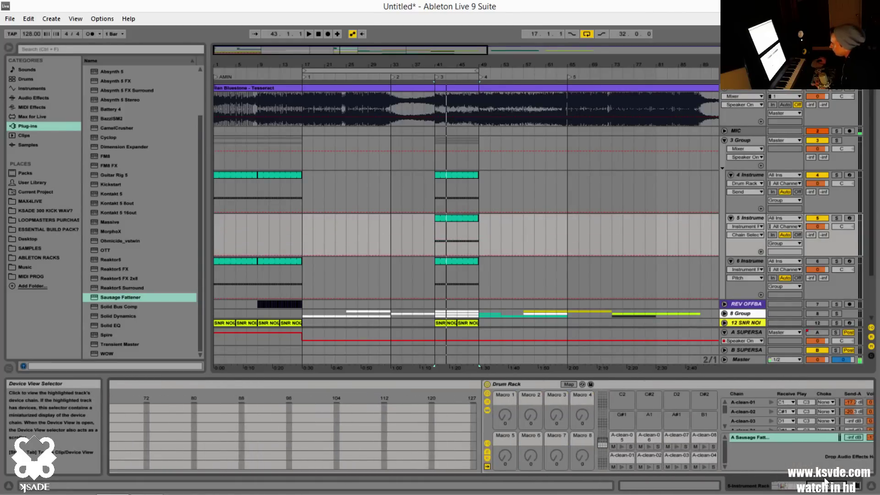
left_click(779, 487)
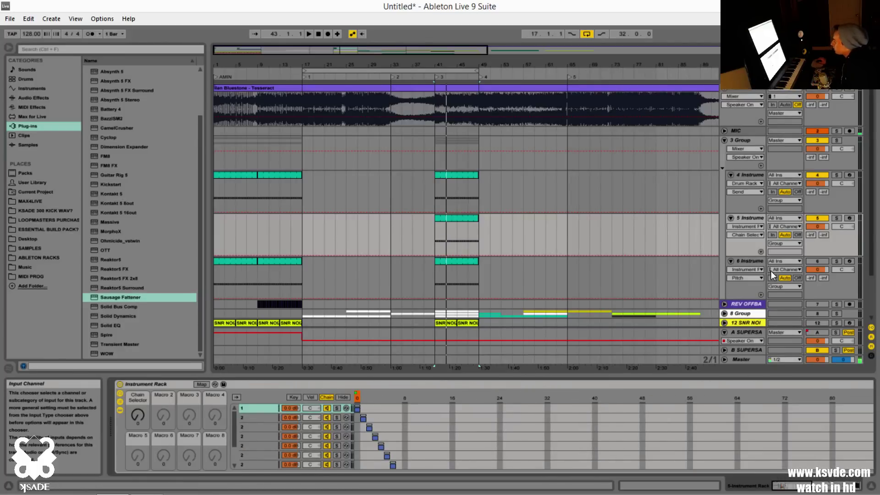
left_click(304, 384)
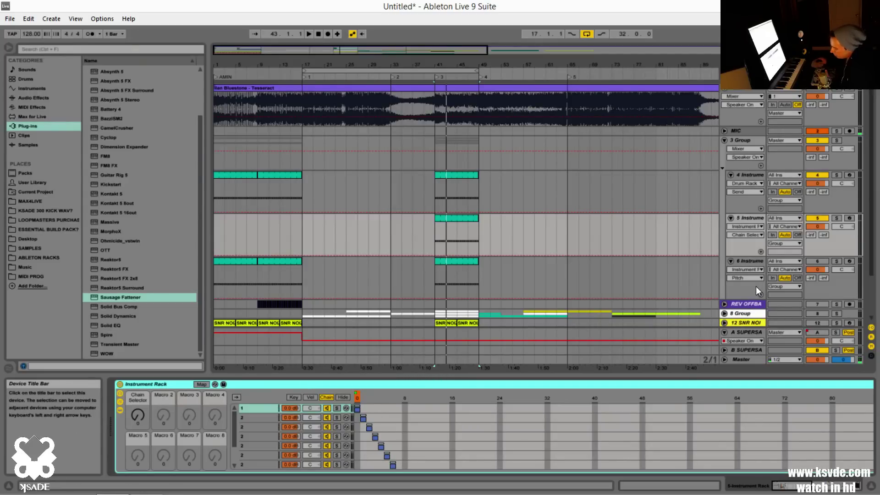
key("Delete")
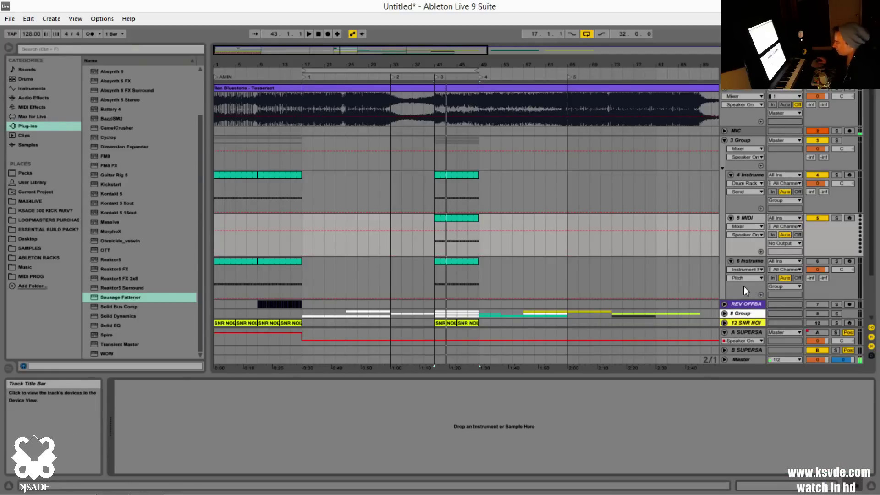
Open track 6's Instrument Rack and look through the sample pads of its nested Drum Rack
left_click(752, 258)
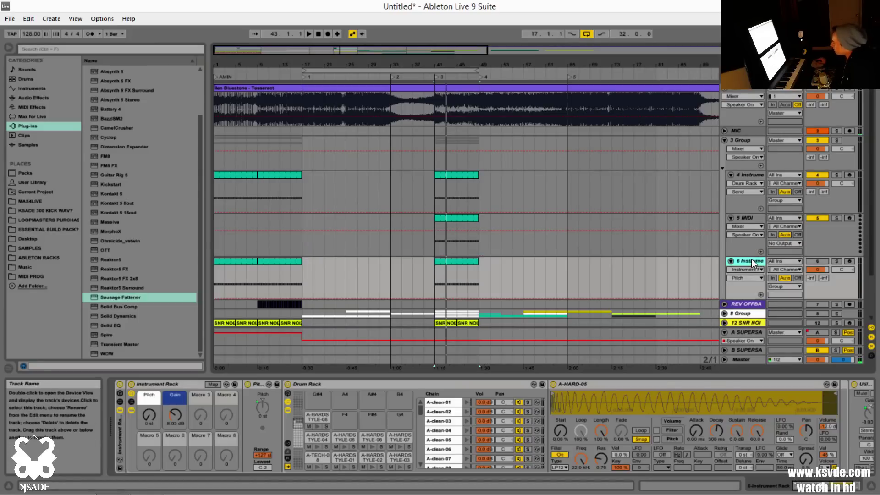
left_click(818, 485)
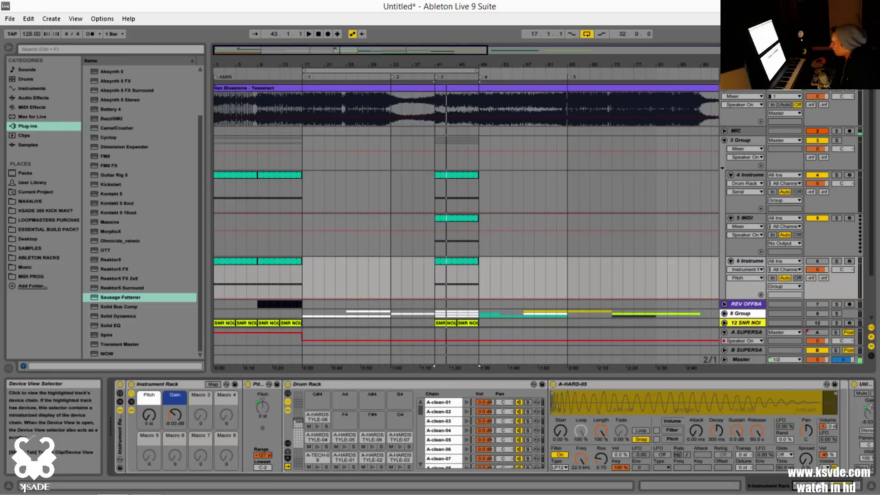
scroll(373, 425, "down", 3)
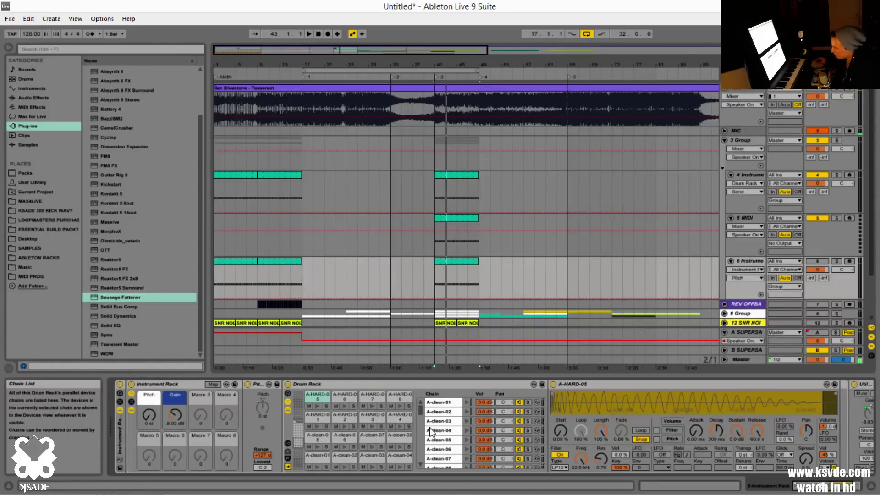
scroll(357, 436, "down", 3)
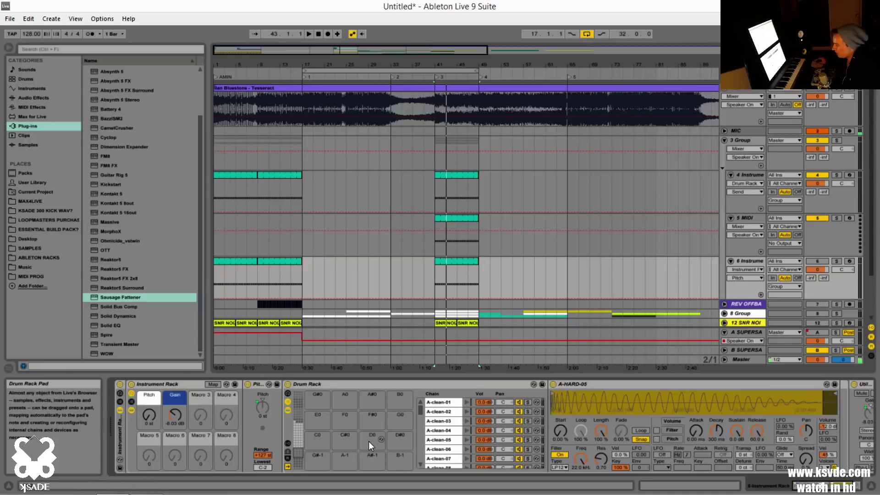
scroll(369, 441, "up", 3)
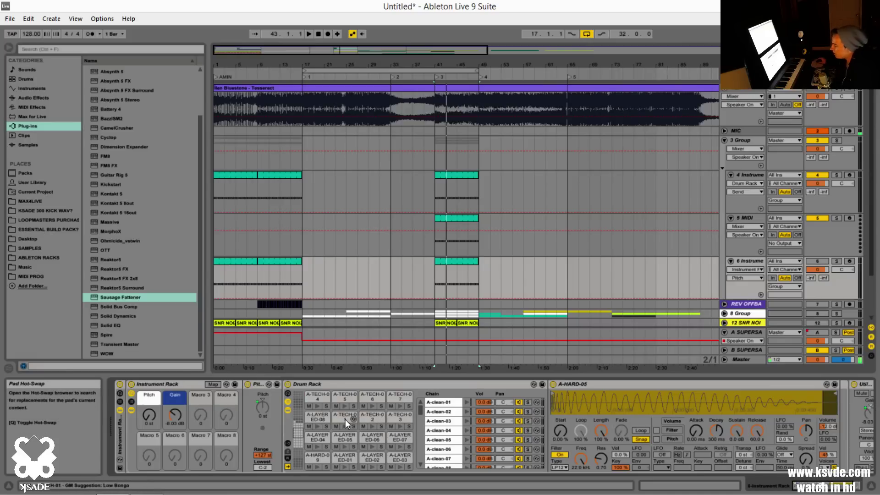
Look through the A KIKS samples in the KSADE kick folder and the matching pads of track 6's Drum Rack
scroll(391, 412, "down", 4)
scroll(364, 421, "up", 4)
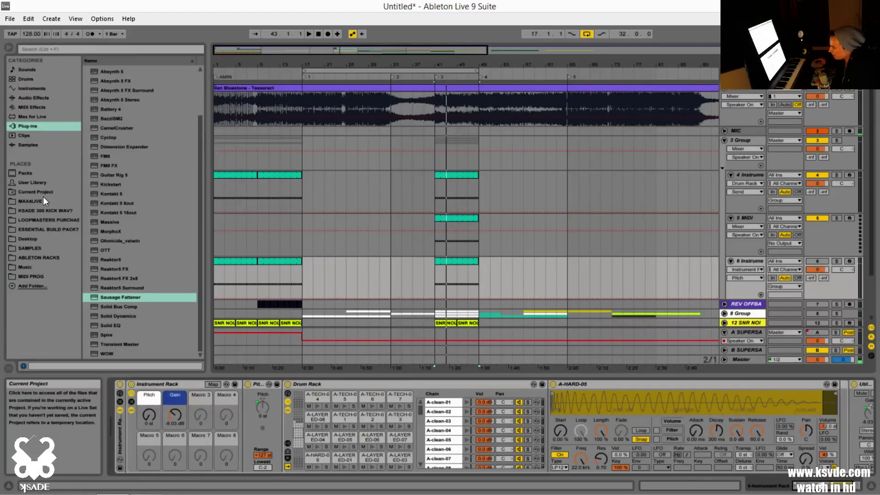
left_click(38, 209)
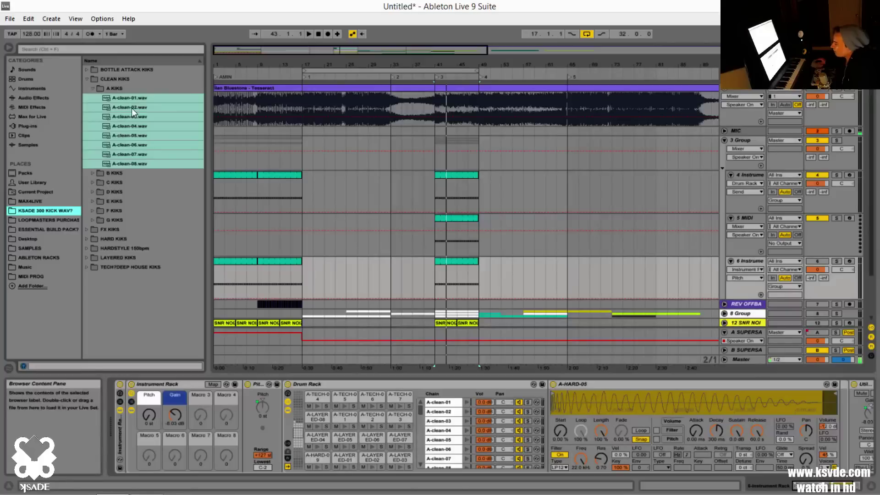
left_click(118, 94)
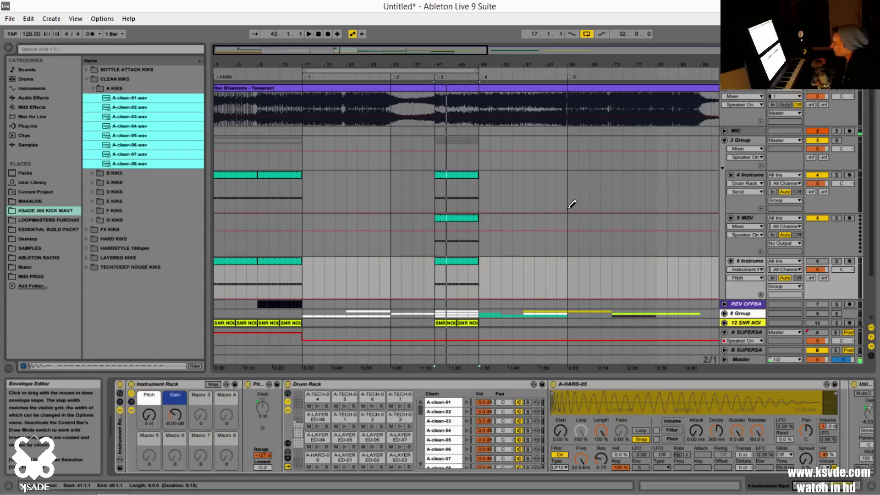
left_click(298, 410)
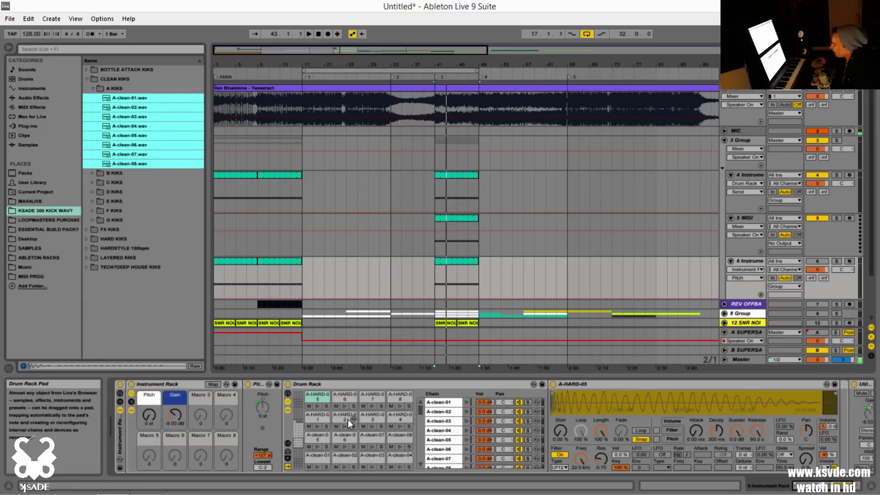
scroll(348, 420, "down", 5)
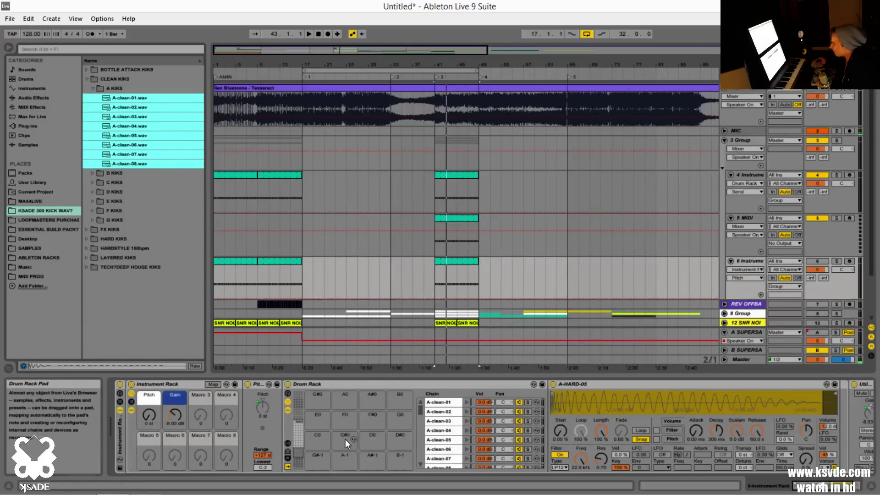
scroll(349, 438, "up", 3)
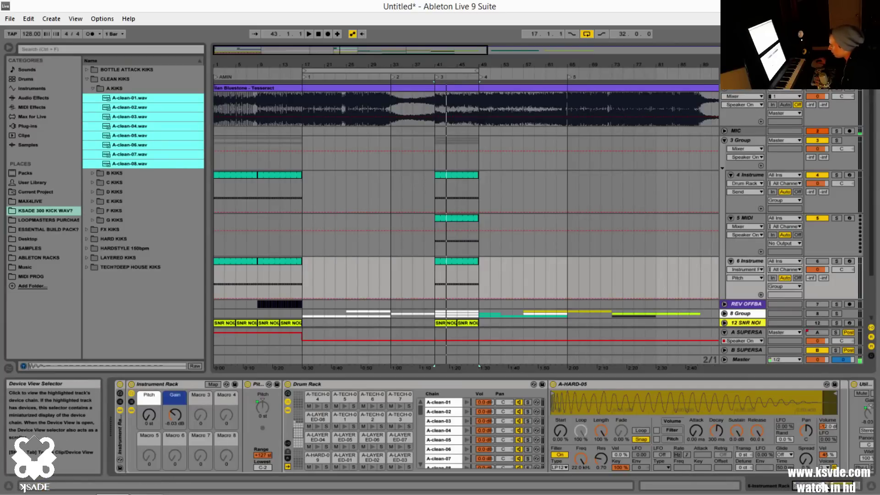
Review the Pitch MIDI effect and its macro mapping in track 6's Instrument Rack, and try out the Pitch macro
left_click(260, 385)
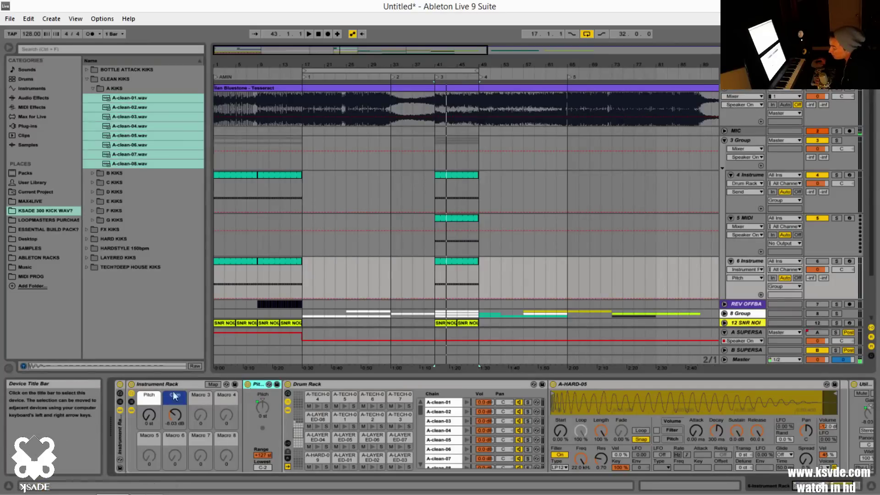
left_click(36, 107)
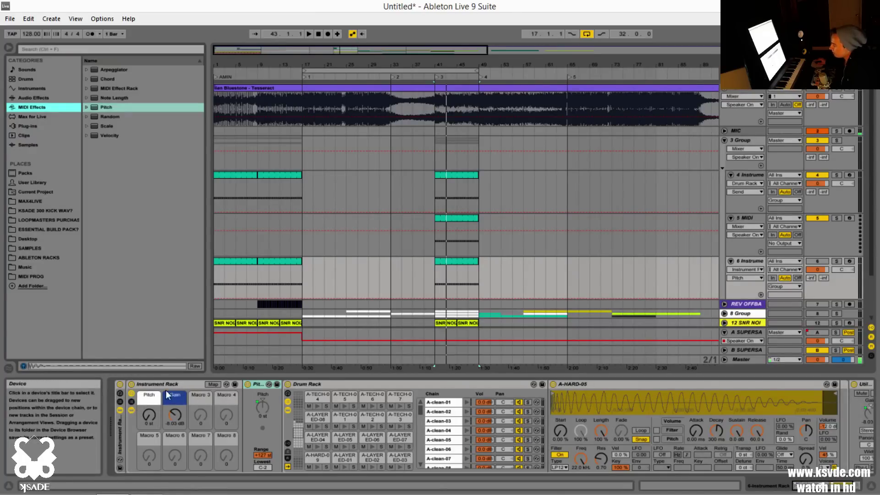
left_click(212, 384)
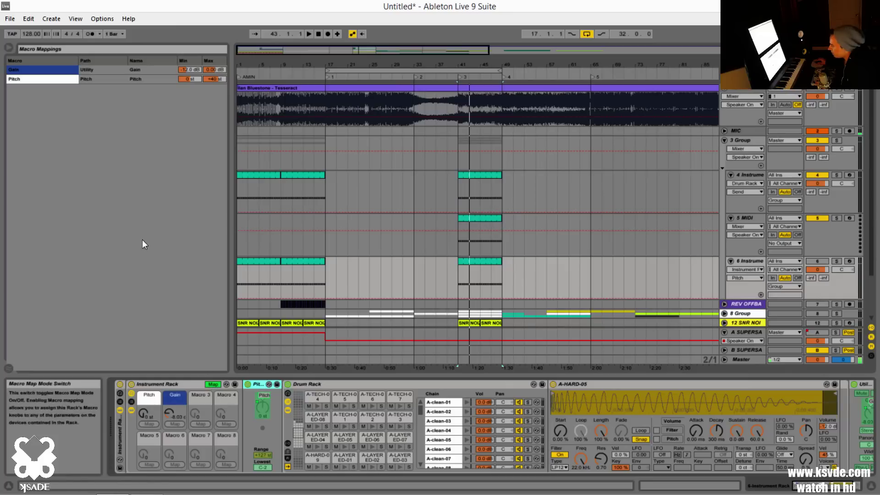
left_click(110, 80)
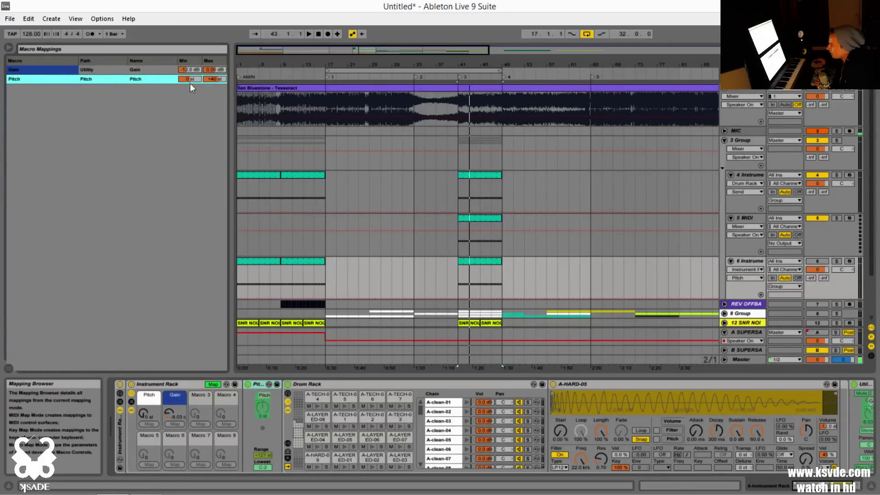
left_click(212, 385)
left_click(144, 418)
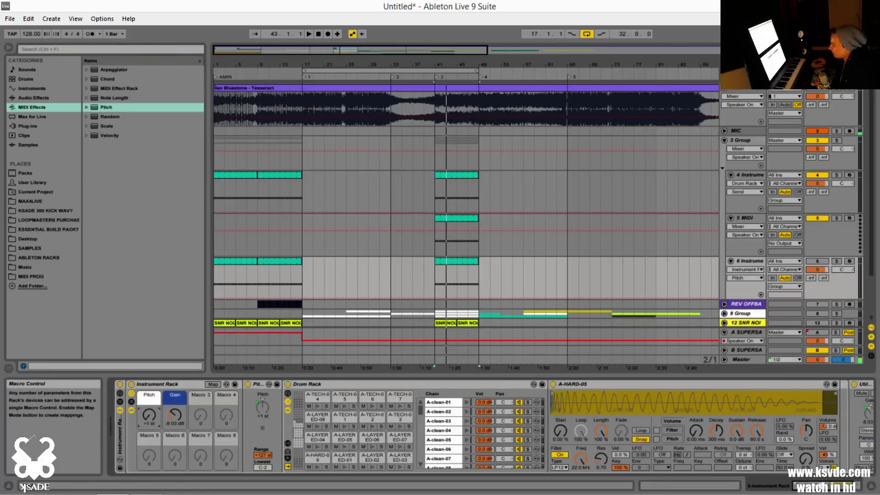
Open track 6's MIDI clip at bar 41 and move its first-bar notes up through the kick samples and back to A-clean-01
double_click(466, 259)
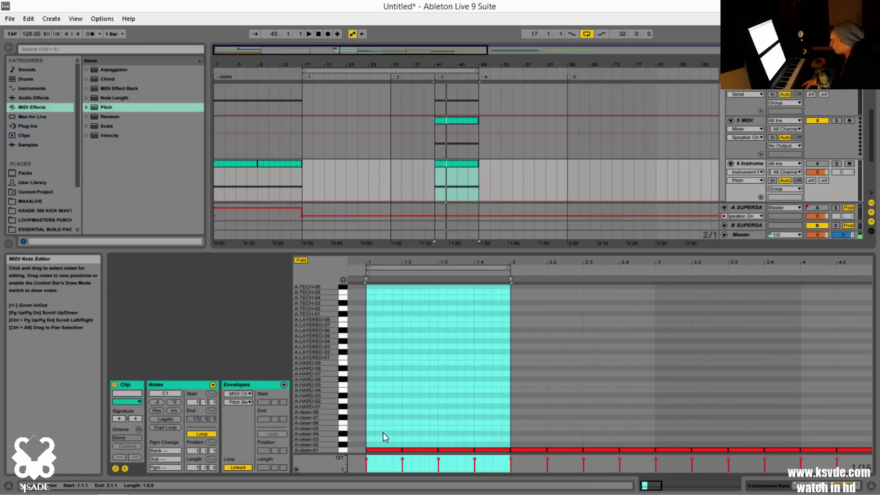
left_click_drag(381, 427, 488, 464)
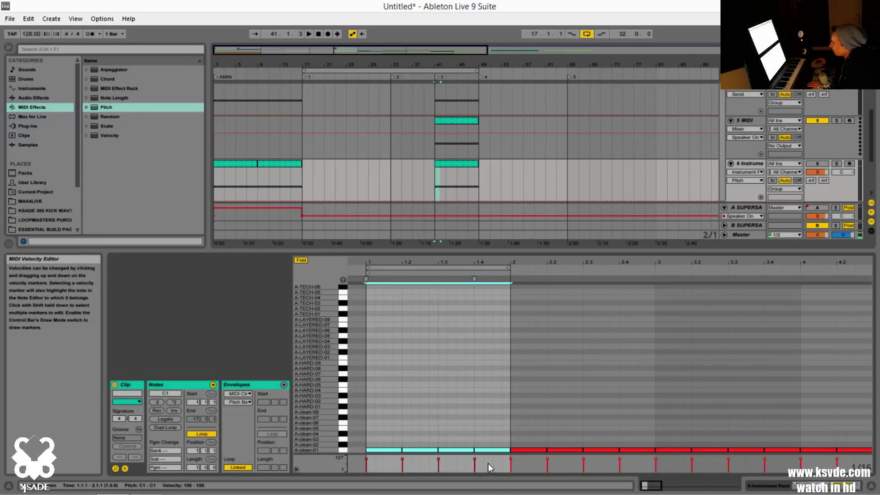
key("Up")
key("Up")
key("Up")
key("Up")
key("Up")
key("Up")
key("Up")
key("Up")
key("Down")
key("Down")
key("Down")
key("Down")
key("Down")
key("Down")
key("Down")
key("Down")
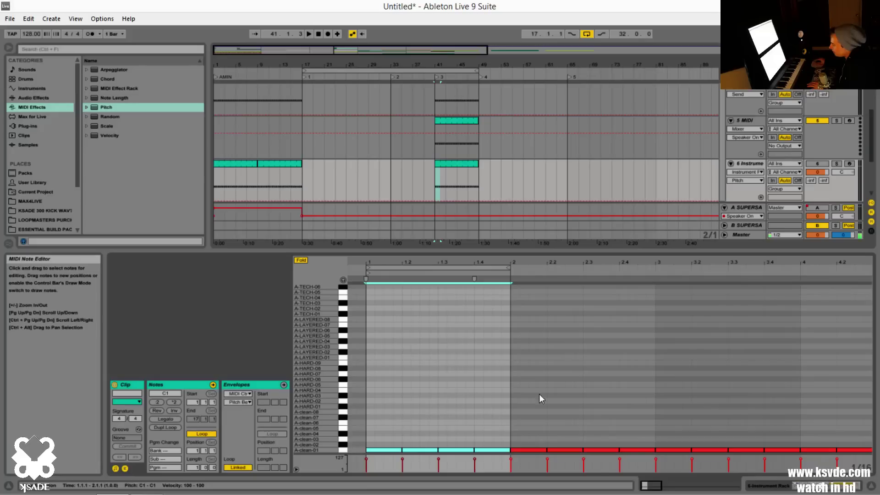
Shift the clip's first-bar notes up to A-clean-05 and return them to A-clean-01
left_click_drag(376, 429, 489, 464)
left_click_drag(411, 431, 496, 475)
key("Up")
key("Up")
key("Up")
key("Up")
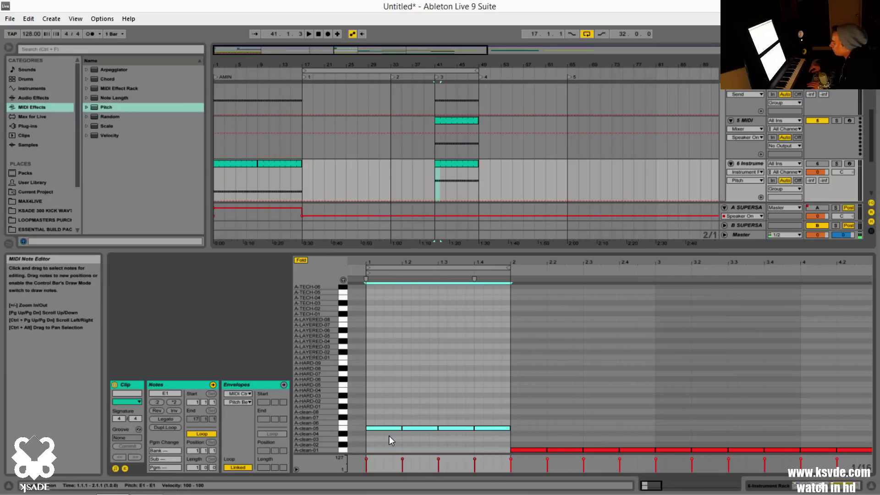
key("Down")
key("Down")
key("Down")
key("Down")
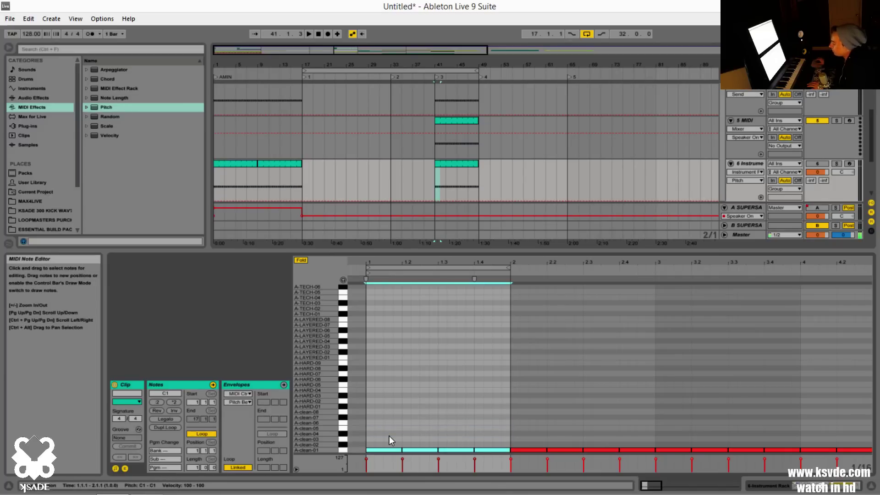
Show track 6's devices again, deactivate tracks 4 and 5, and activate track 6
key("shift+Tab")
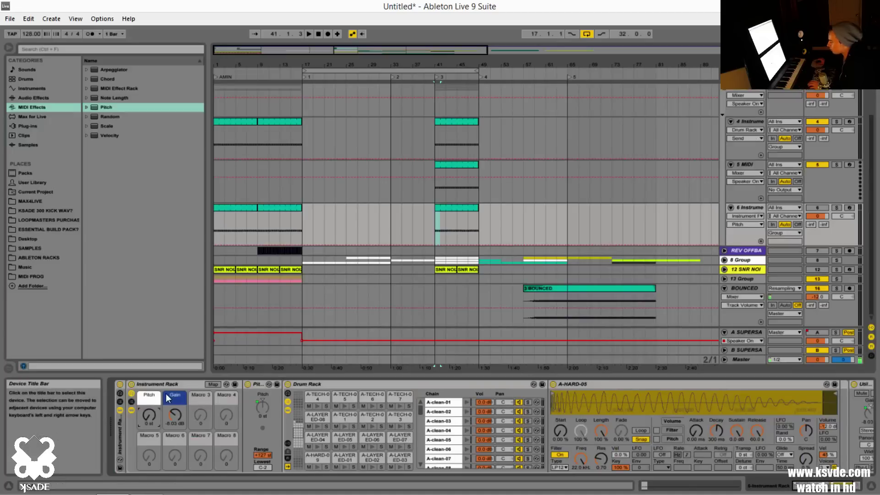
left_click(815, 174)
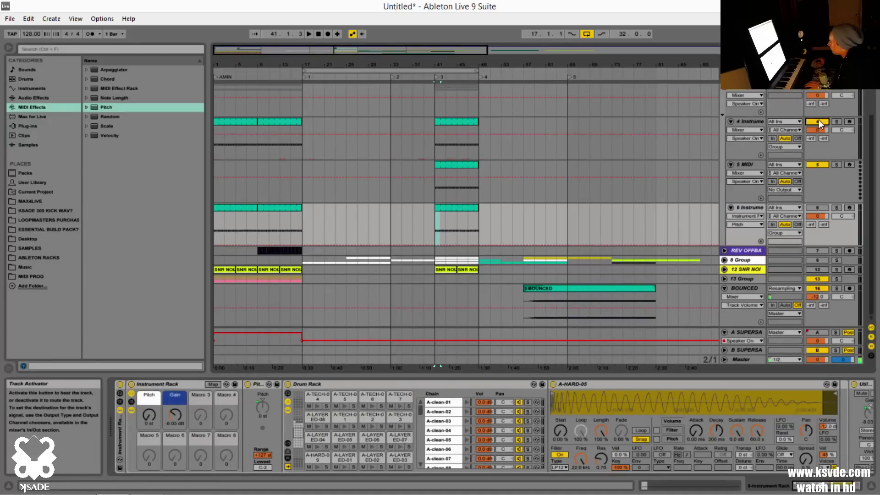
left_click(817, 165)
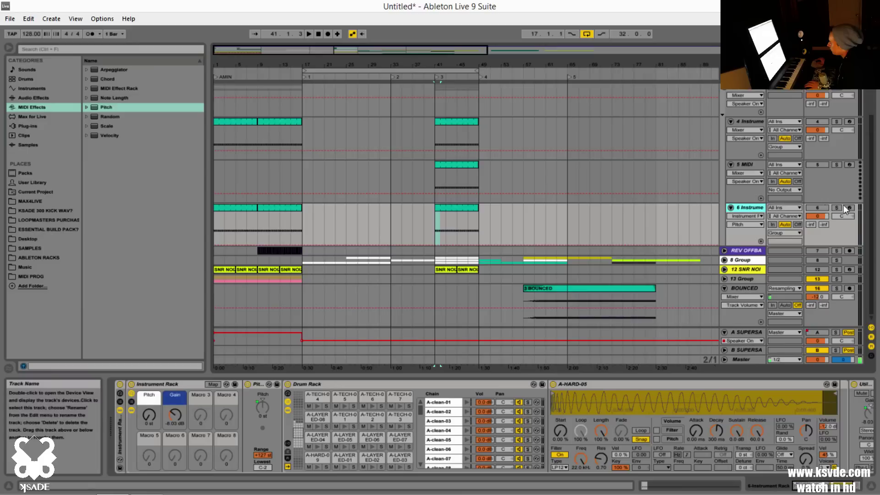
left_click(817, 207)
Play the arrangement while trying track 6's Pitch macro, stop playback, and select the outer Instrument Rack
key("space")
mouse_move(153, 416)
left_mouse_down()
mouse_move(153, 381)
mouse_move(153, 413)
left_mouse_up()
key("space")
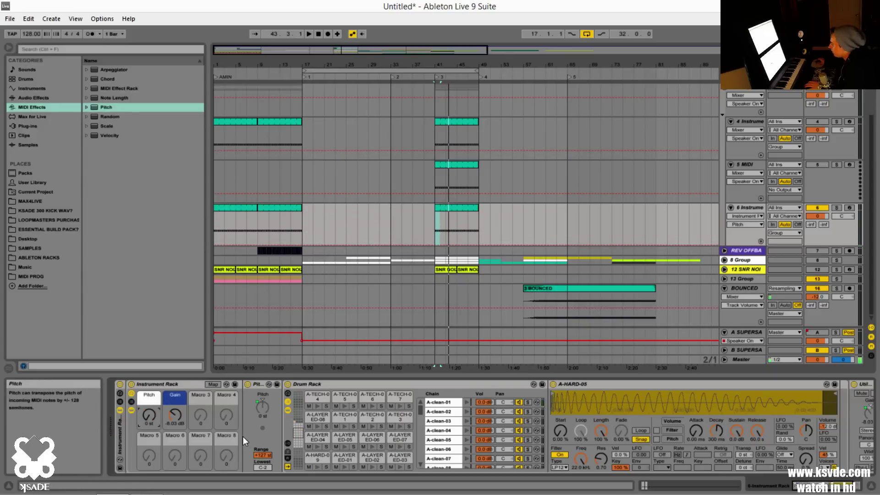
scroll(438, 429, "down", 1)
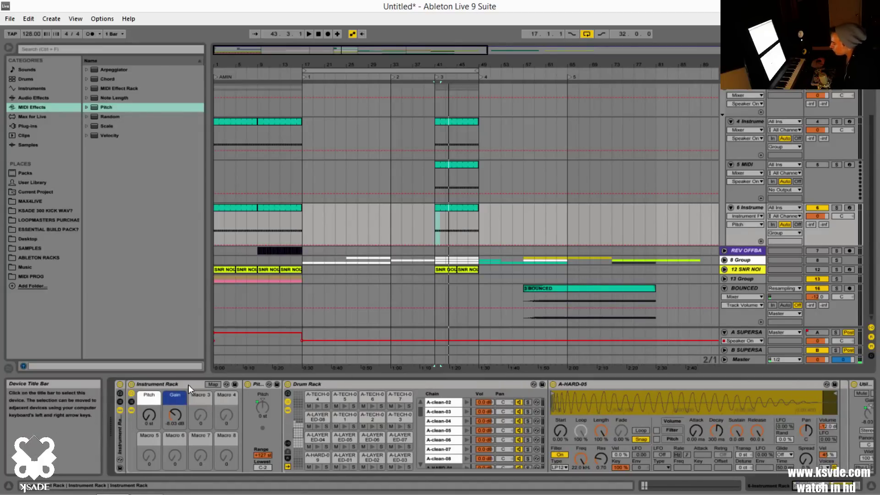
left_click(118, 438)
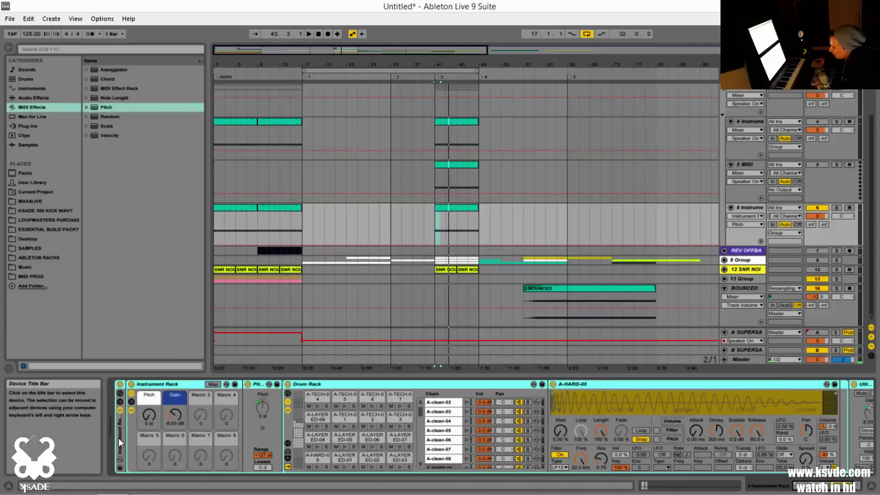
Open track 4's outer Instrument Rack and inspect its A-clean chains and Chain Selector macro for comparison
left_click(744, 121)
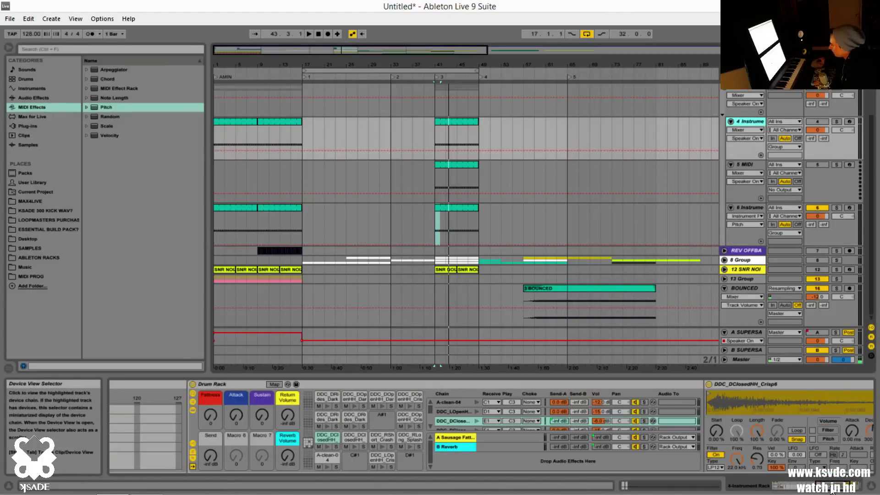
scroll(829, 488, "up", 3)
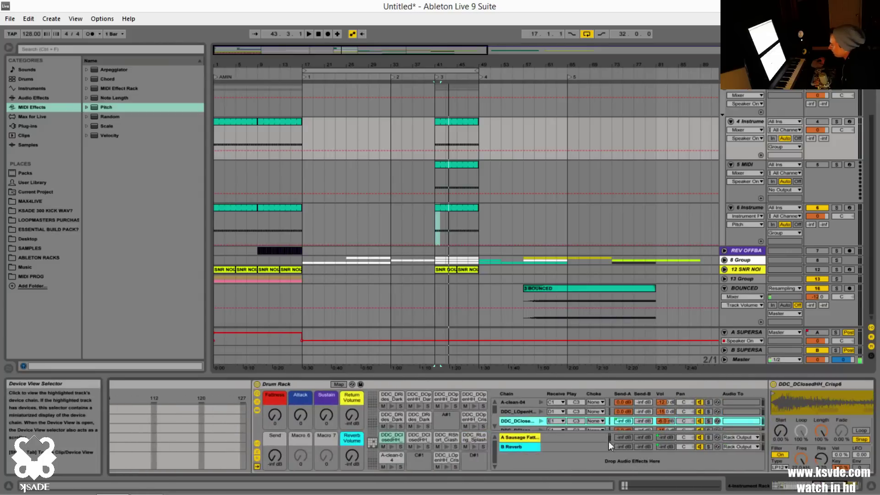
left_click(513, 402)
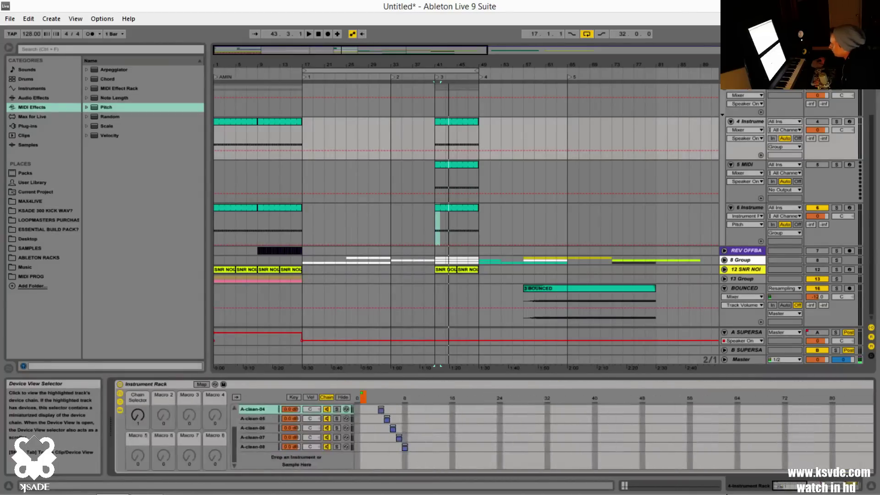
left_click(265, 418)
left_click(262, 427)
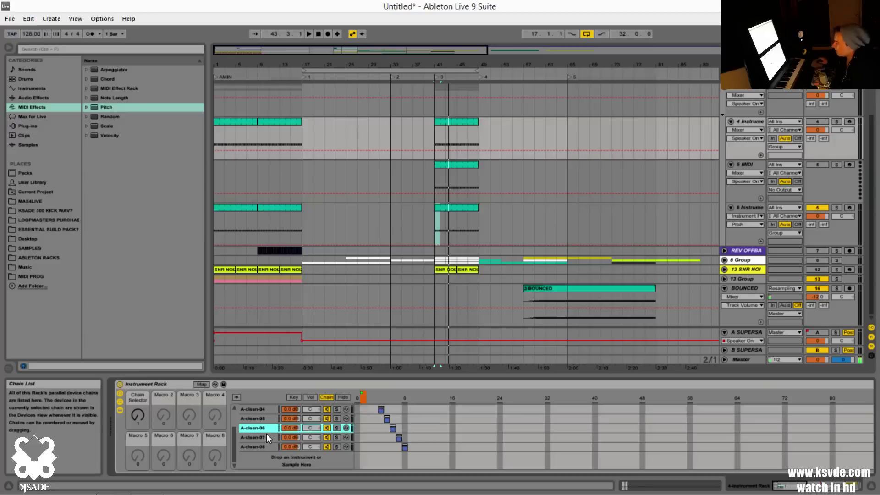
mouse_move(141, 412)
left_mouse_down()
mouse_move(141, 394)
mouse_move(137, 433)
left_mouse_up()
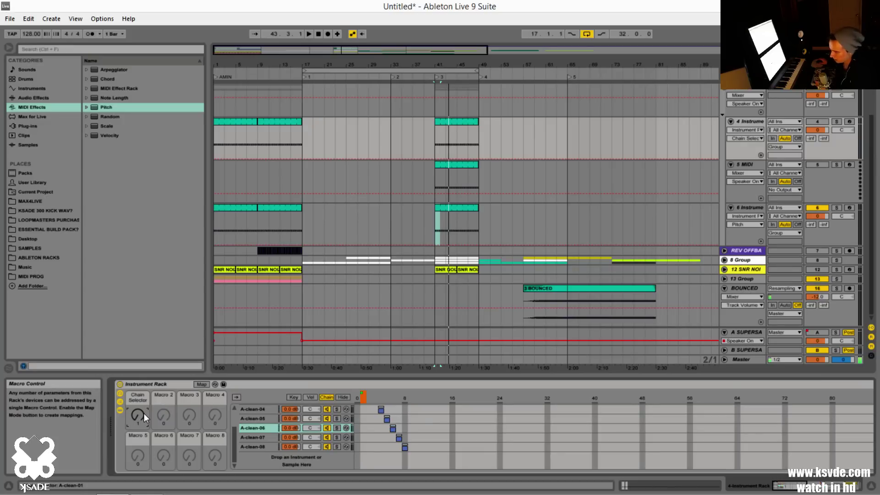
Return to track 6 and look over its Instrument Rack device chain
left_click(750, 206)
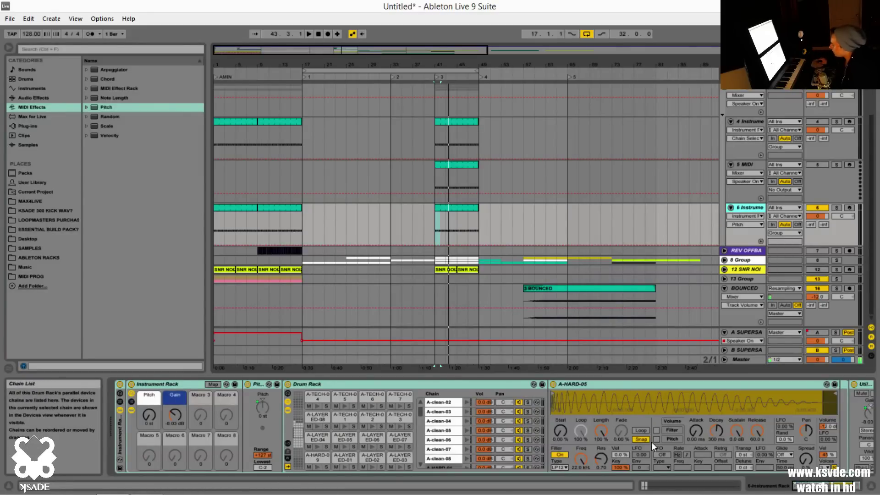
left_click_drag(819, 486, 773, 486)
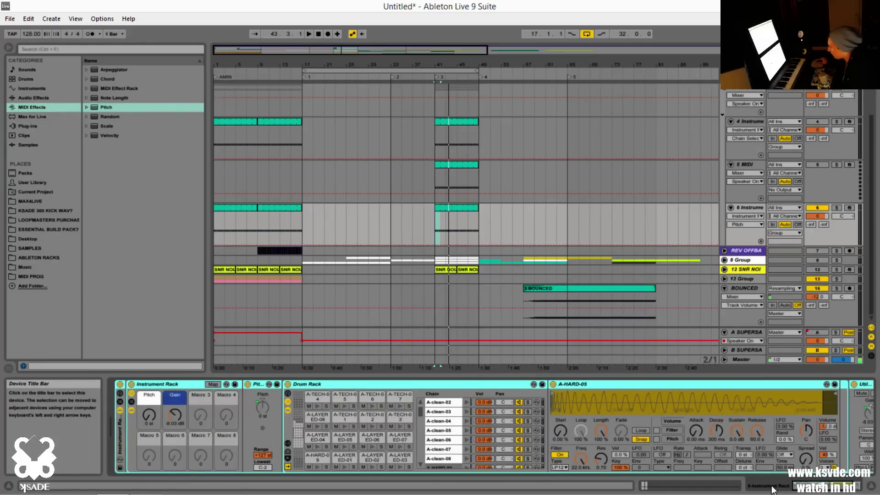
mouse_move(765, 490)
left_mouse_down()
mouse_move(842, 487)
mouse_move(770, 489)
left_mouse_up()
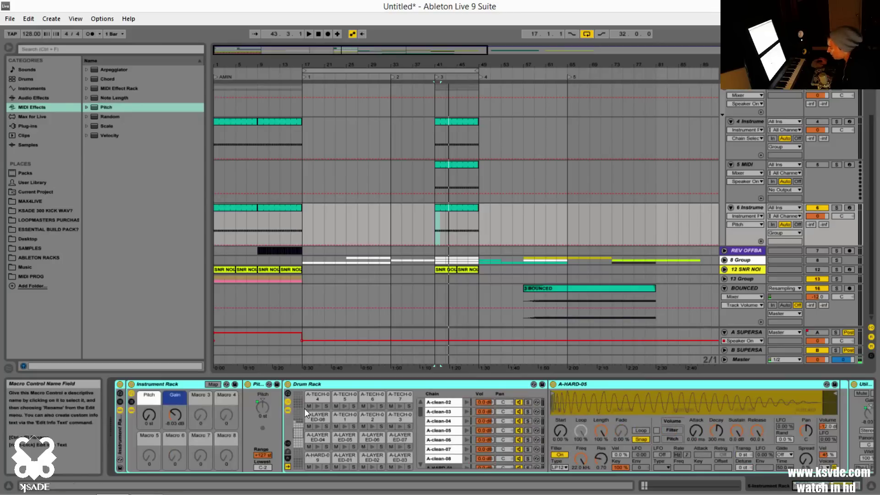
Load an empty Drum Rack on track 5 and fill its pads from C1 with samples A-clean-01 to A-clean-08
left_click(759, 167)
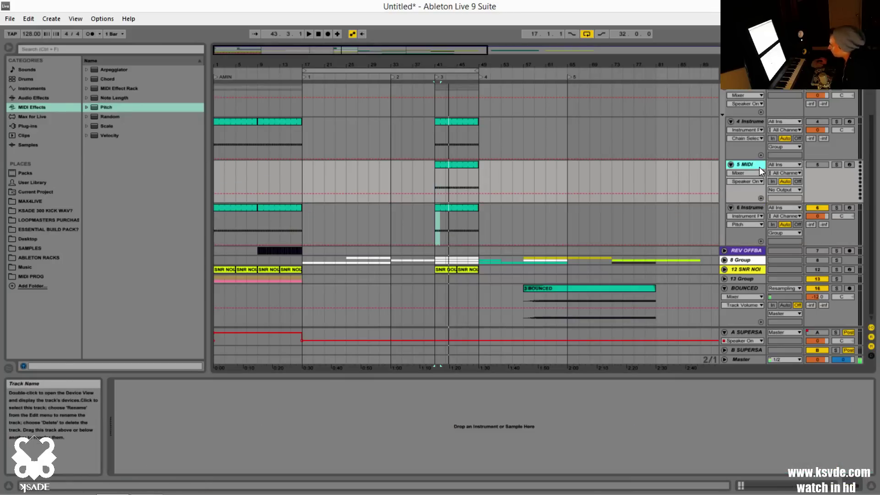
left_click(38, 90)
left_click(101, 90)
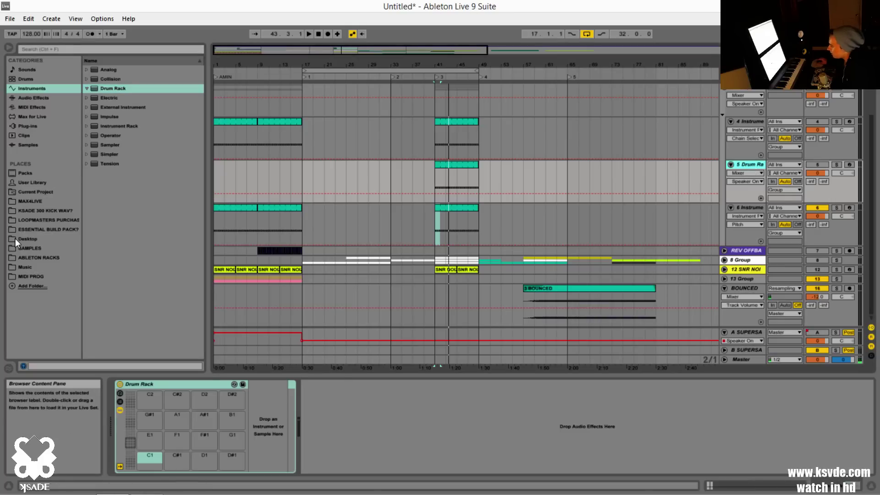
left_click(51, 210)
left_click_drag(134, 165, 162, 465)
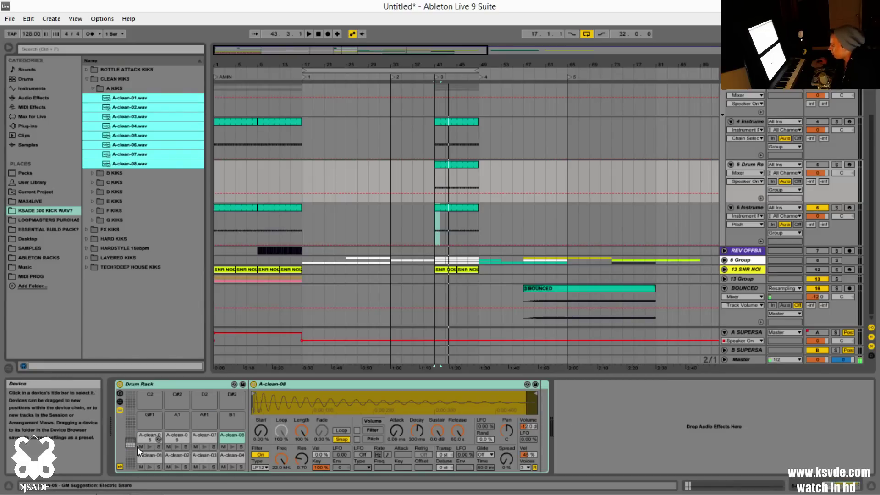
Group track 5's Drum Rack into an Instrument Rack
left_click(153, 388)
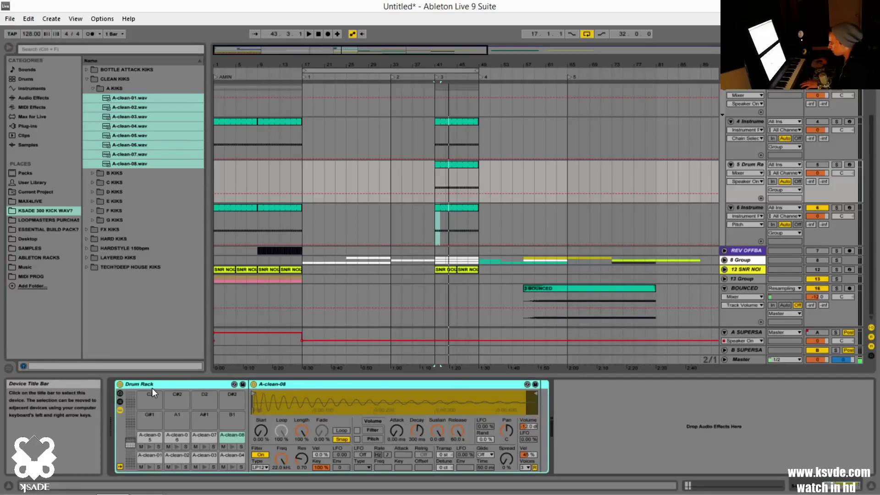
key("ctrl+g")
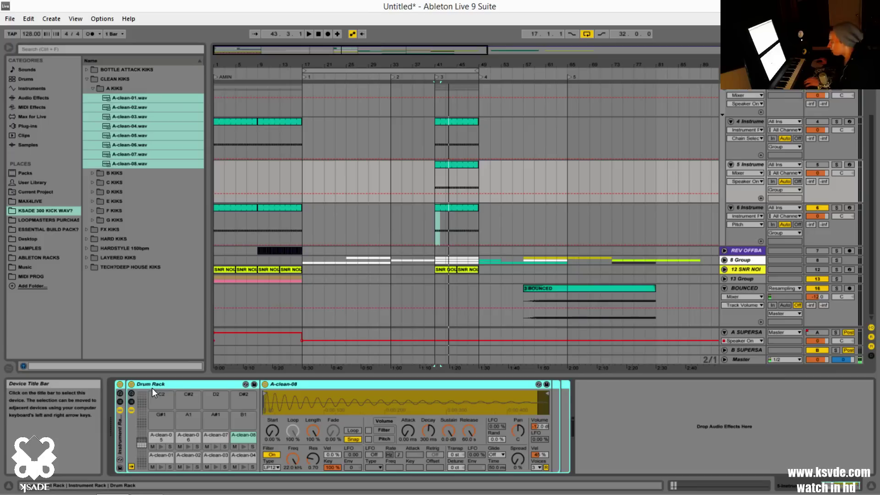
Show the chain list and macro controls of track 5's Instrument Rack and insert a Pitch MIDI effect before the nested Drum Rack
left_click(118, 401)
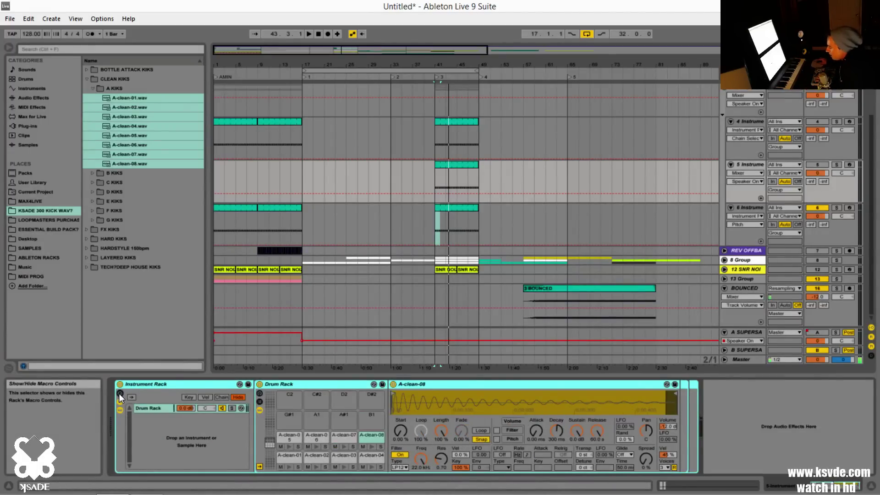
left_click(119, 393)
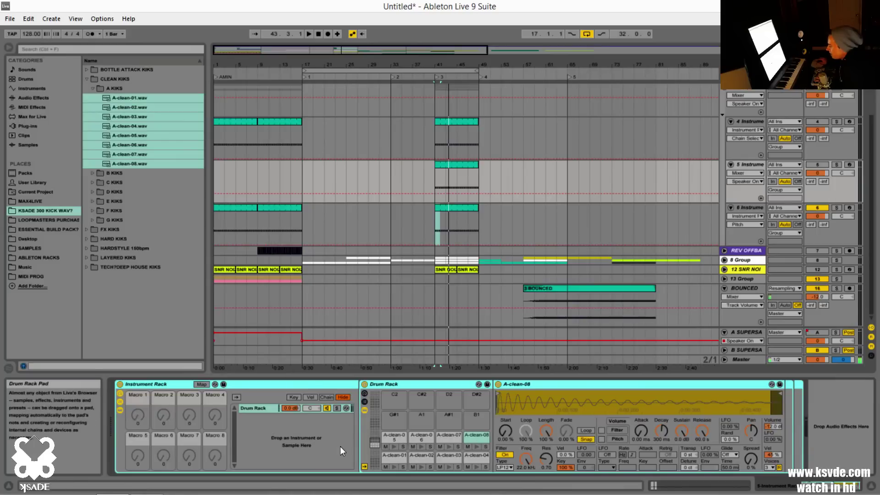
left_click(29, 106)
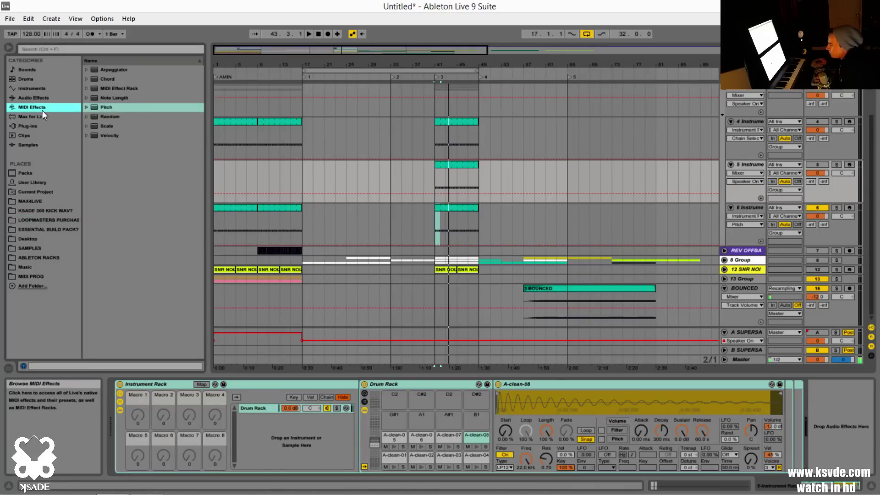
left_click(95, 105)
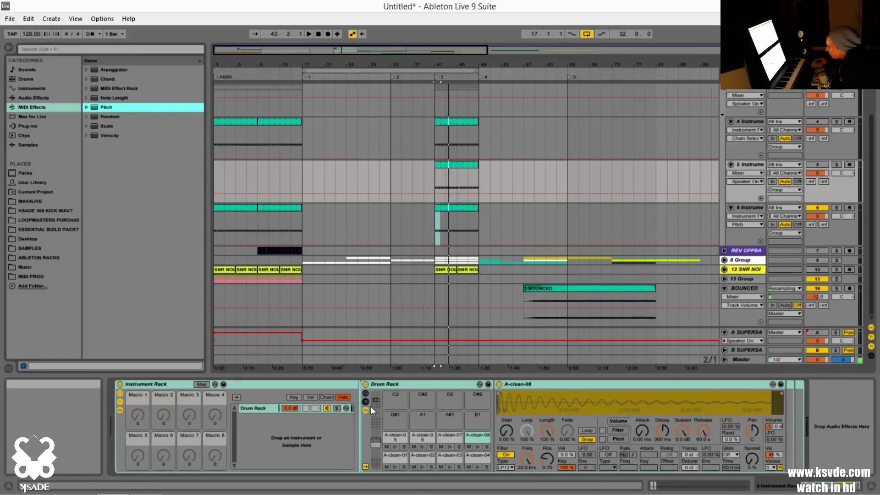
left_click_drag(370, 407, 373, 411)
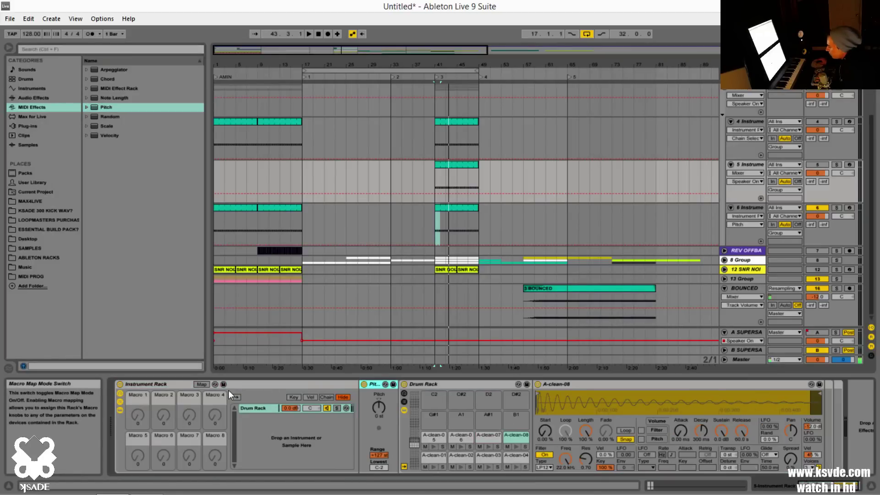
Map the Pitch effect's Pitch parameter to Macro 1 of track 5's Instrument Rack
left_click(381, 413)
left_click(208, 384)
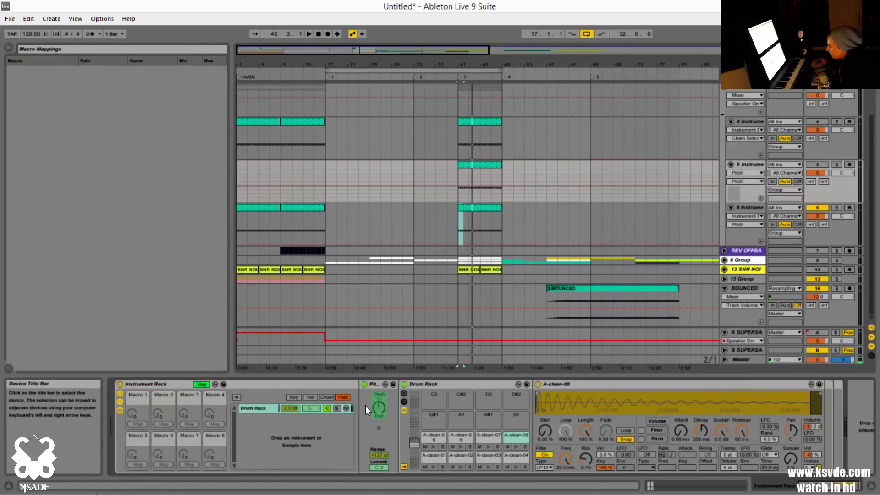
left_click(136, 424)
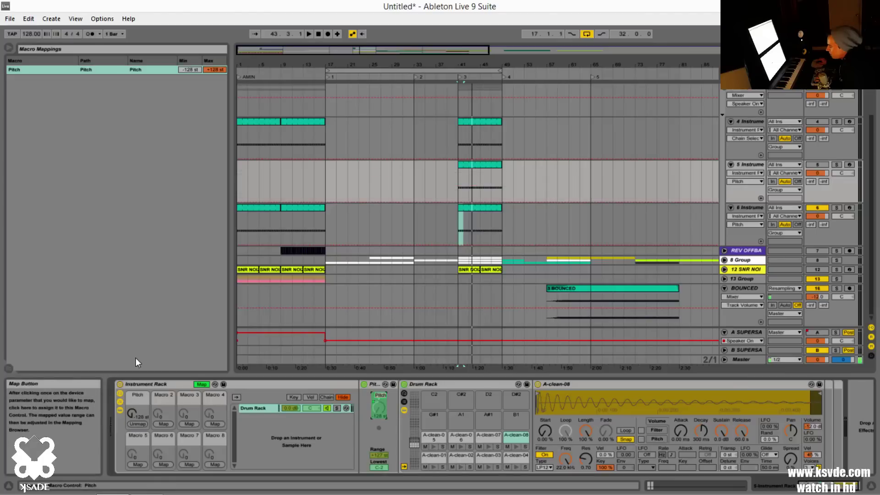
Limit the Pitch macro mapping to a minimum of 0 st and a maximum of +8 st, and leave macro mapping mode
left_click(189, 70)
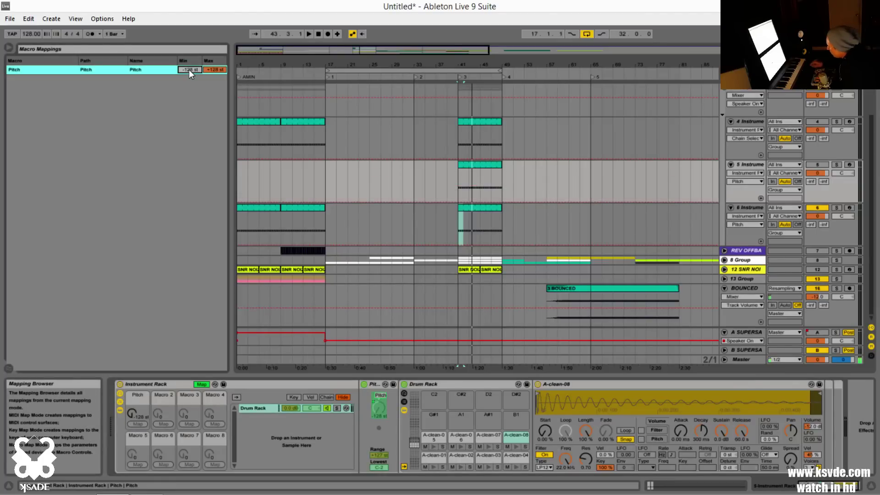
left_click(217, 70)
type("1")
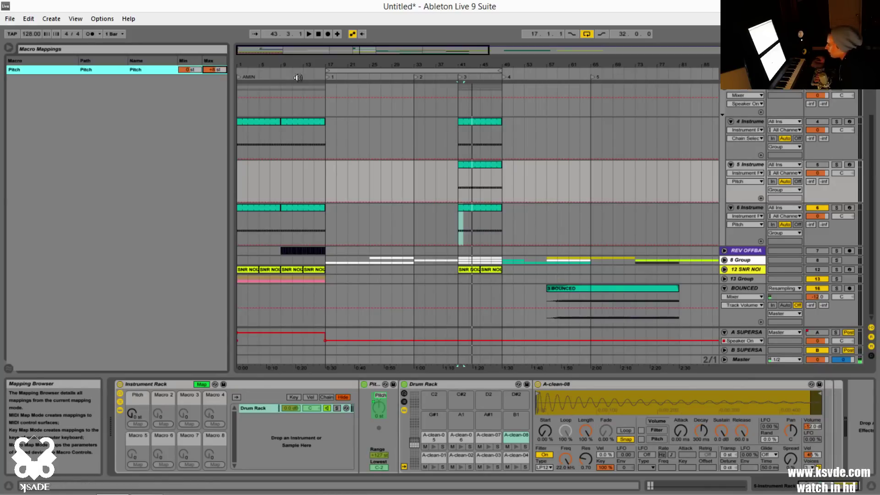
left_click(209, 384)
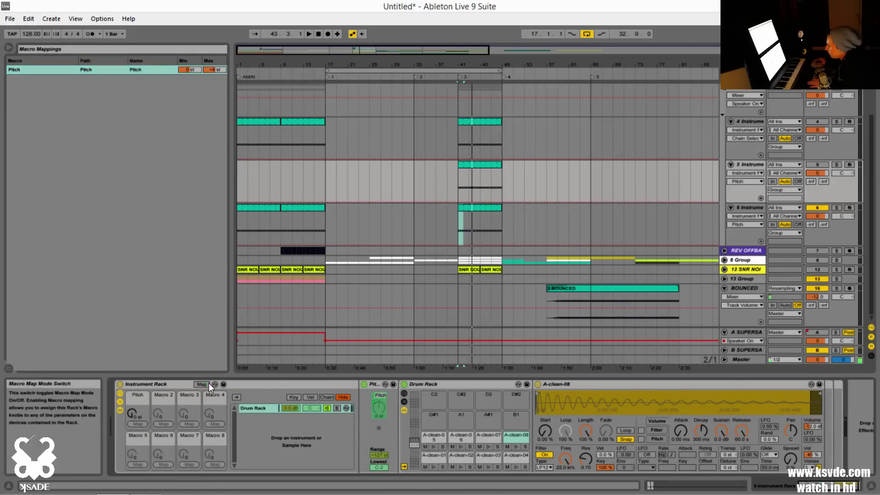
left_click(208, 383)
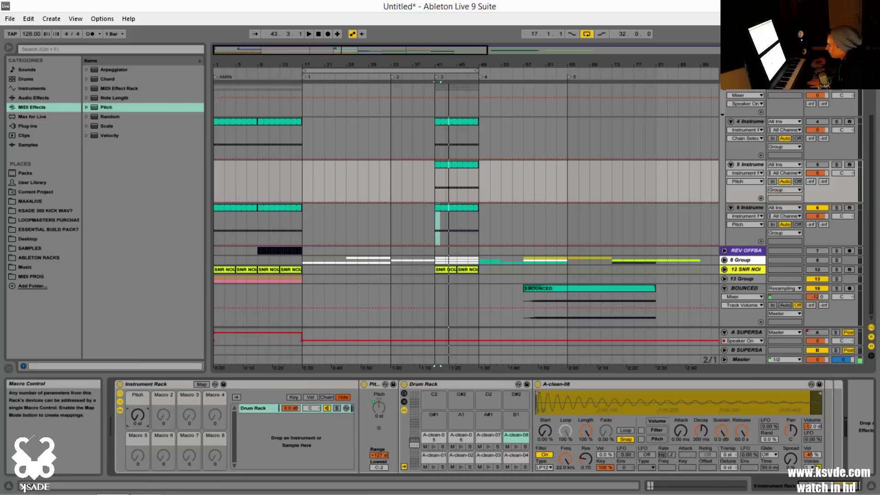
Activate track 5 in place of track 6, audition its kicks while adjusting the Pitch macro, and look through the Drum Rack's higher pads
left_click(818, 164)
scroll(818, 170, "up", 3)
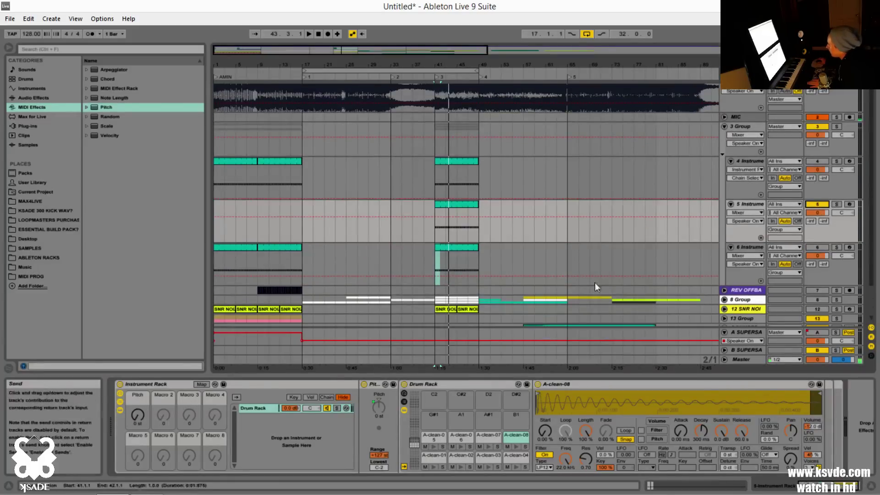
left_click(137, 417)
key("space")
mouse_move(137, 417)
left_mouse_down()
mouse_move(137, 404)
mouse_move(137, 421)
left_mouse_up()
key("space")
key("space")
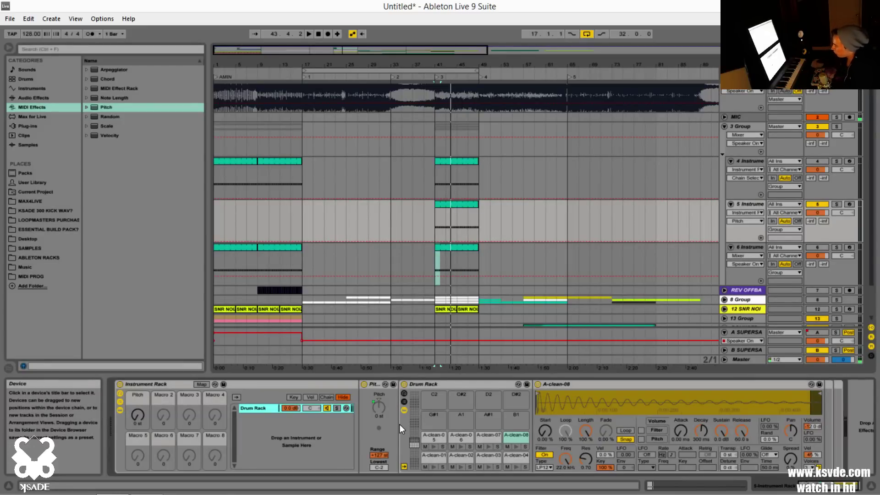
scroll(430, 423, "up", 8)
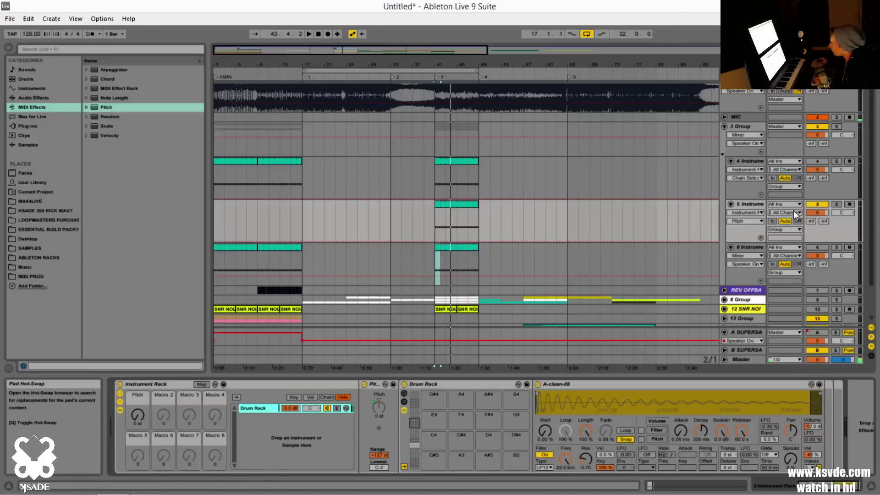
Inspect track 6's rack chain, including the Utility after the Drum Rack, folding and unfolding the Drum Rack to view the devices around it
left_click(746, 248)
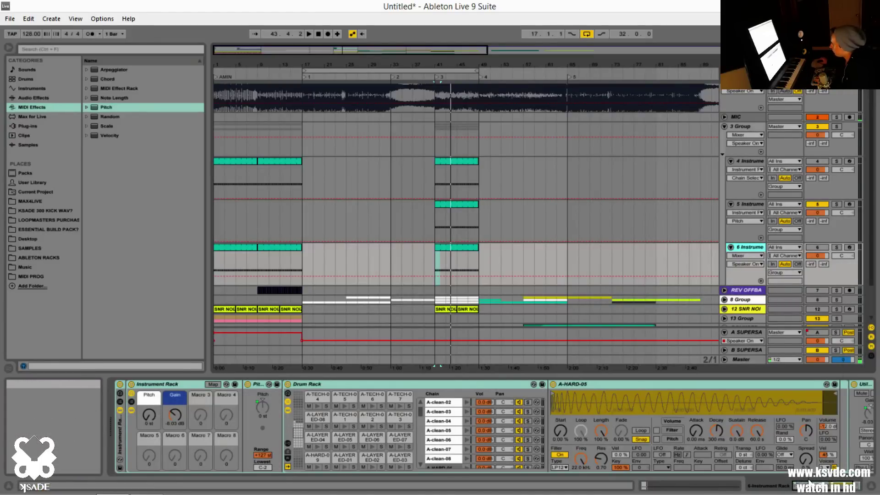
scroll(777, 384, "right", 3)
left_click(724, 384)
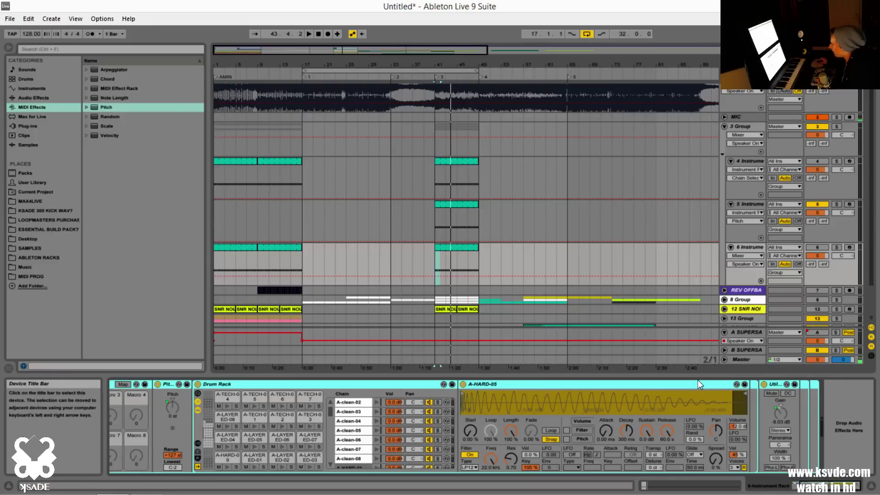
scroll(751, 384, "left", 2)
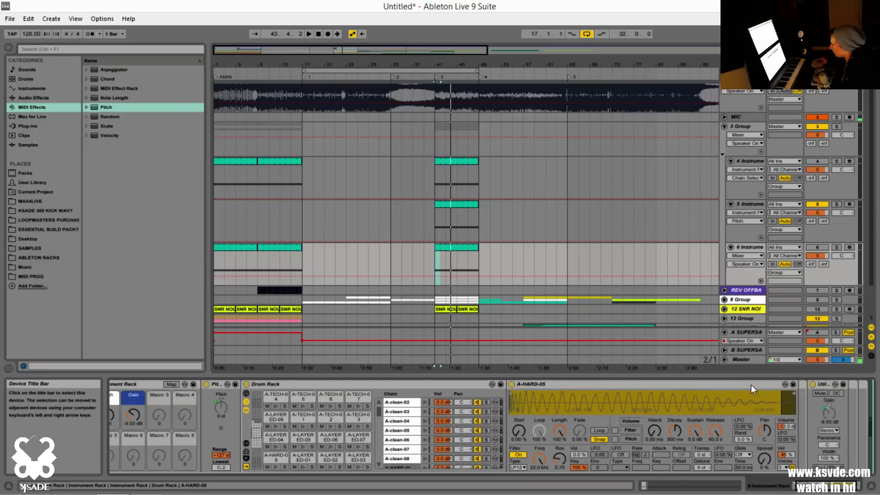
left_click(801, 381)
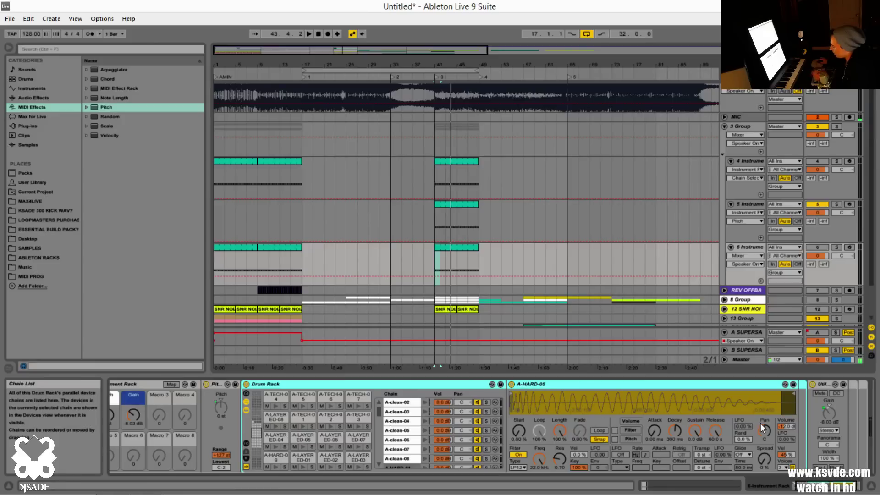
left_click(821, 385)
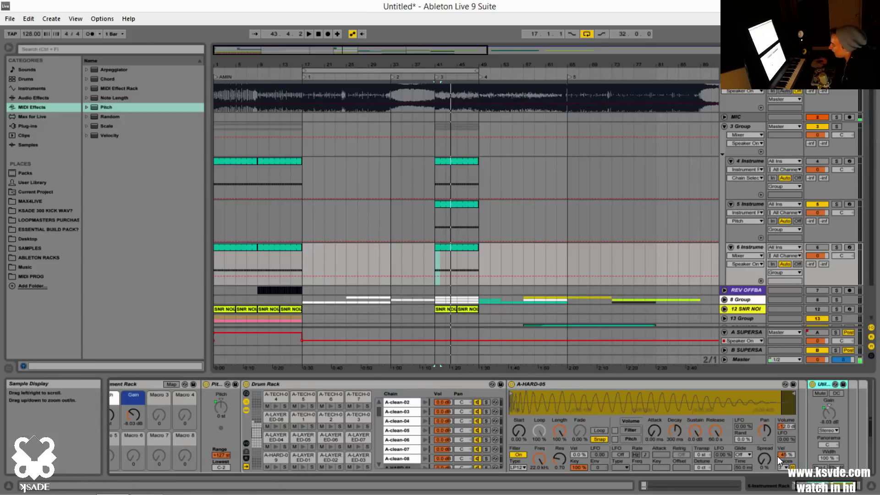
double_click(801, 384)
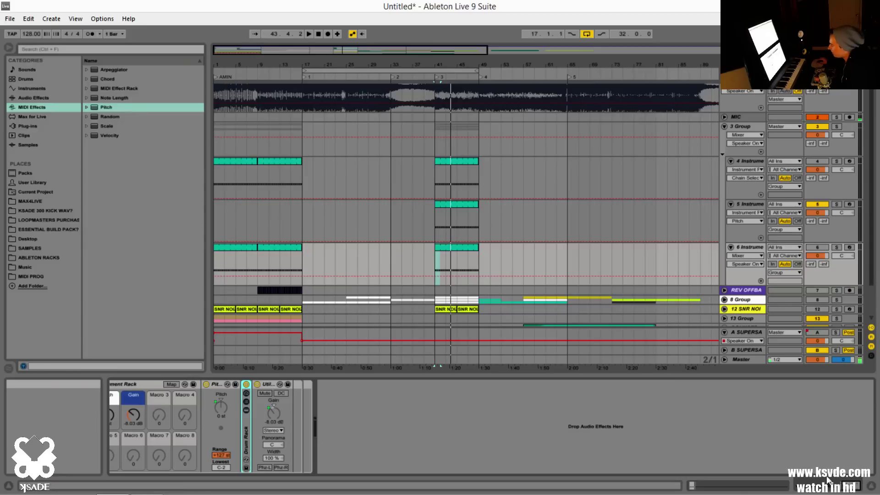
scroll(187, 383, "up", 2)
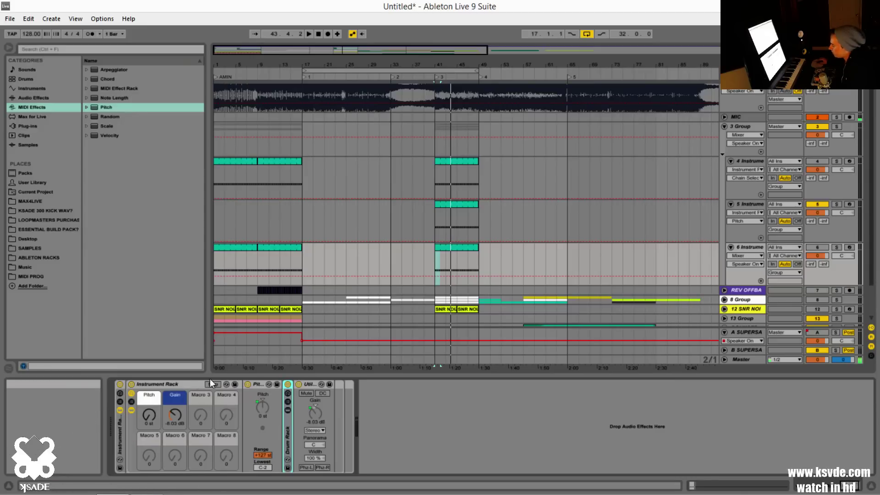
double_click(287, 431)
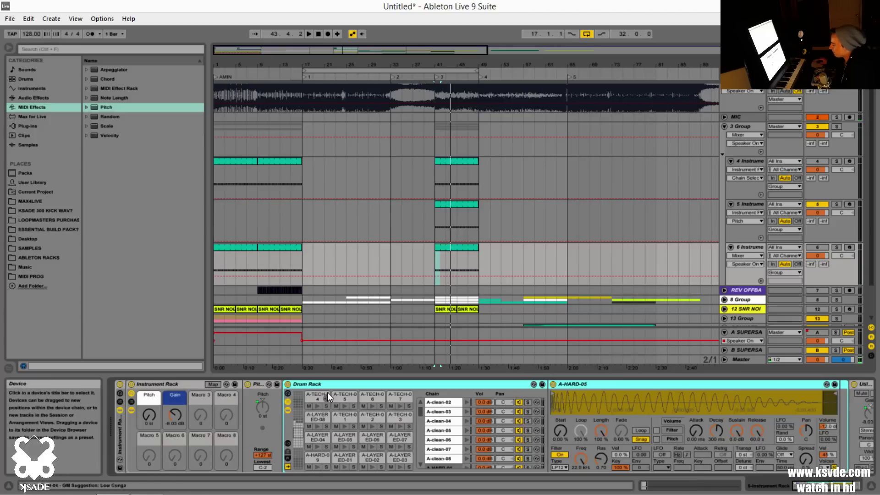